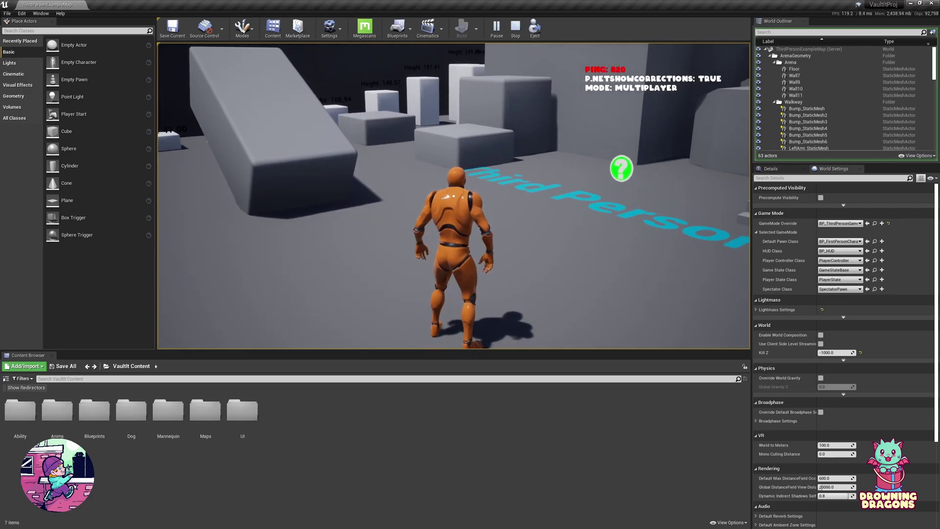
Test vaulting in the multiplayer preview by running the character over the tilted block and climbing the arena's highest blocks.
key(w)
key(a)
key(w)
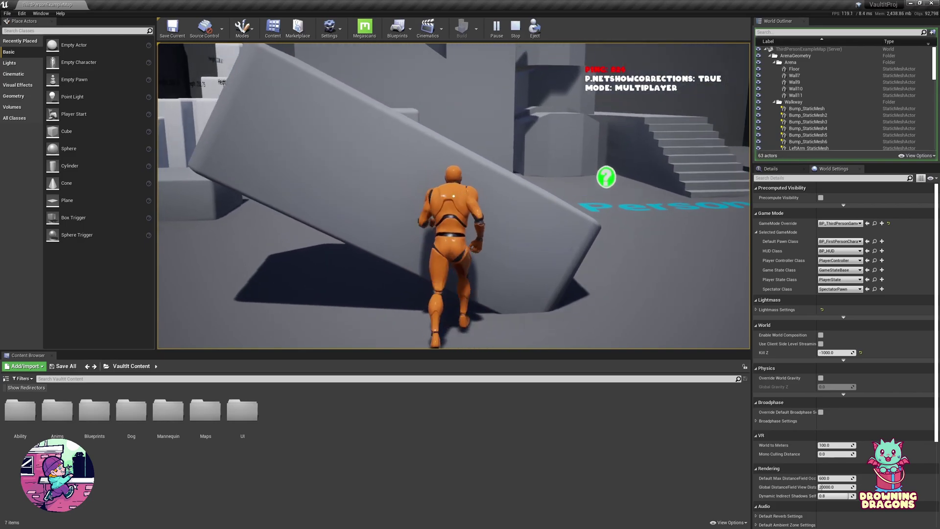
key(space)
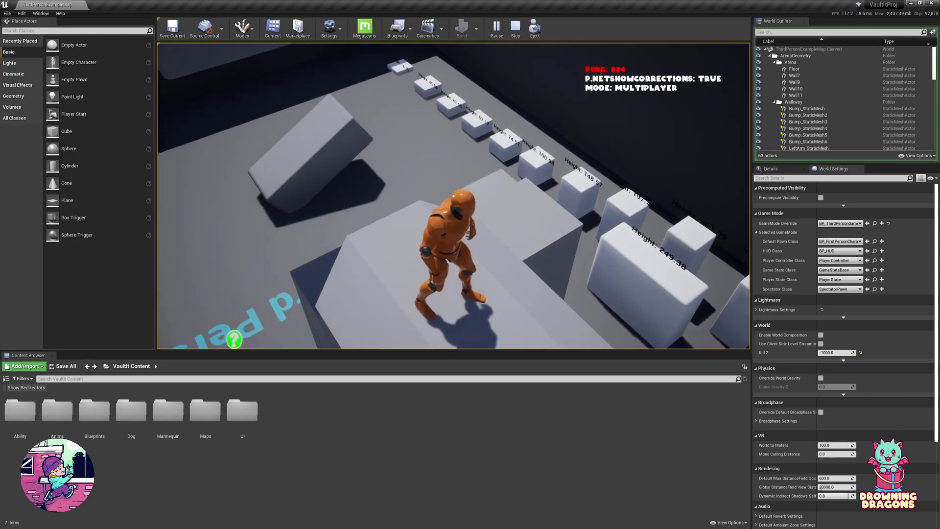
key(space)
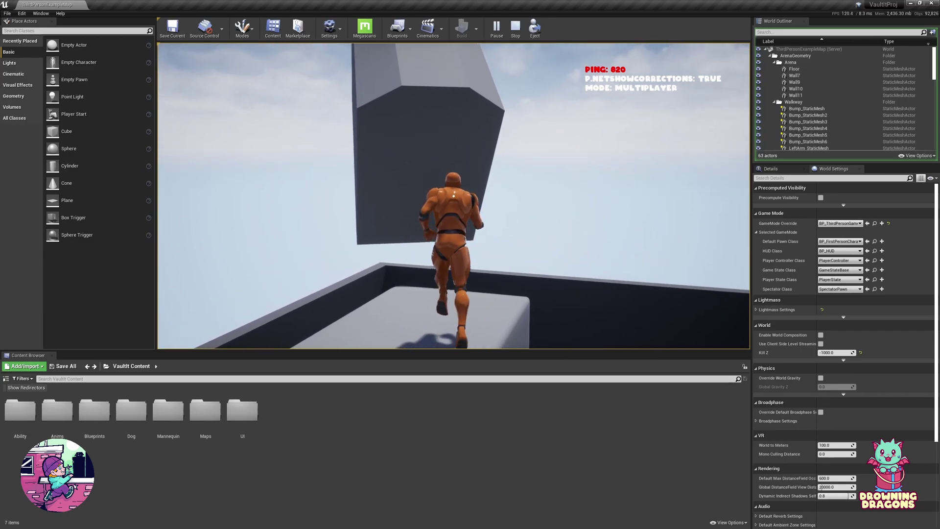
key(space)
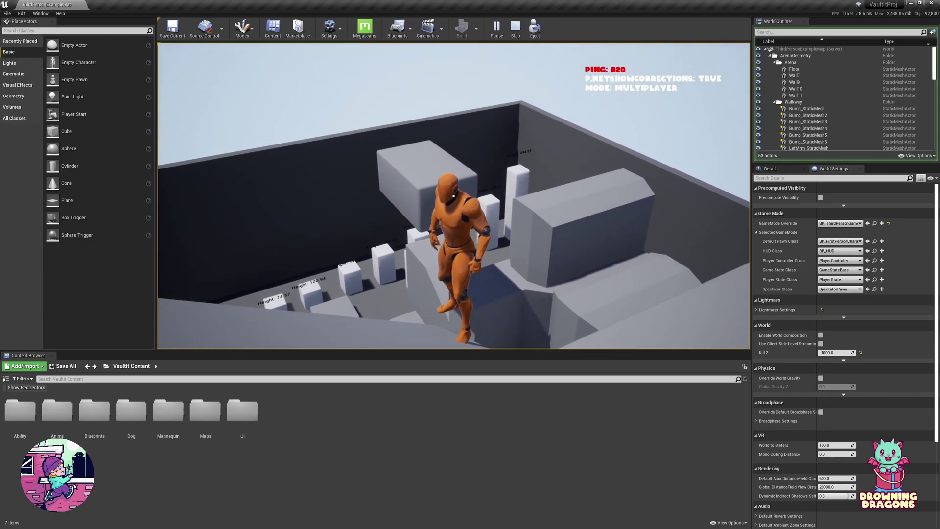
key(w)
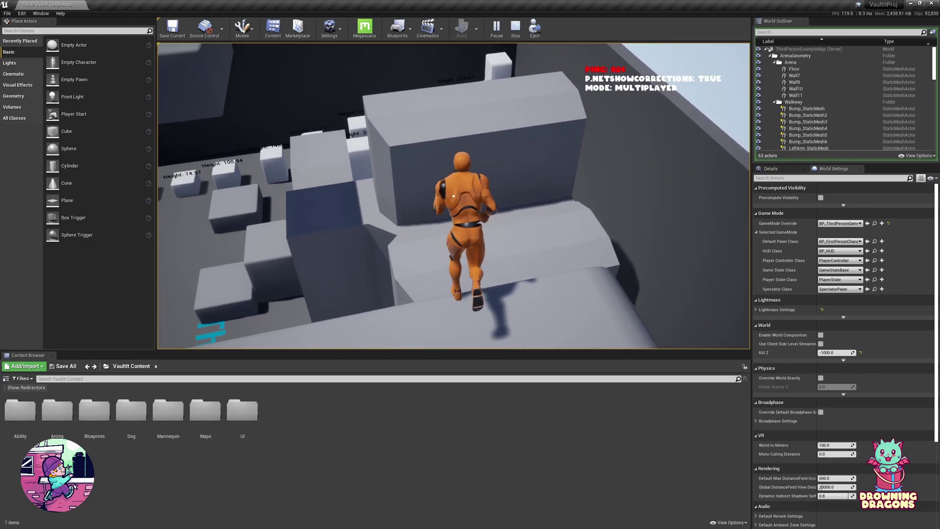
key(space)
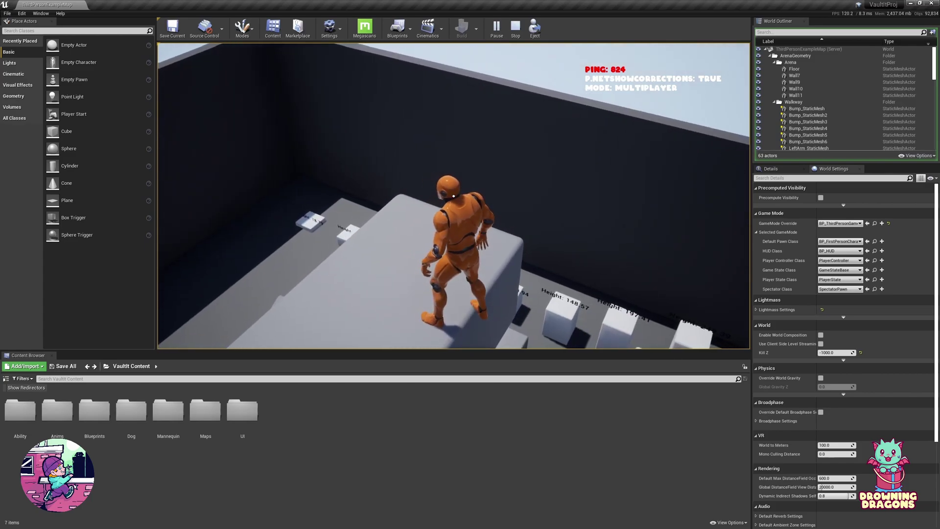
Drop from the high block, vault onto the tilted block again and climb the low block near the Third Person floor text.
key(w)
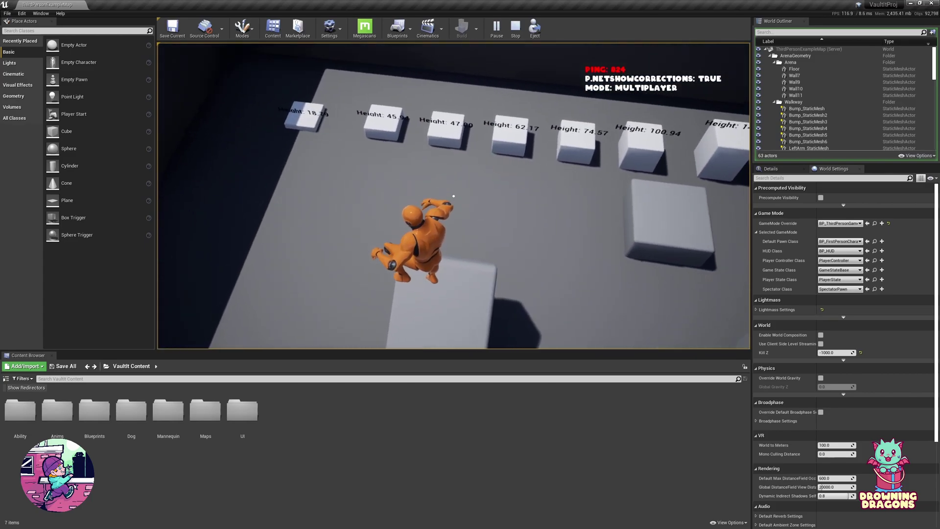
key(space)
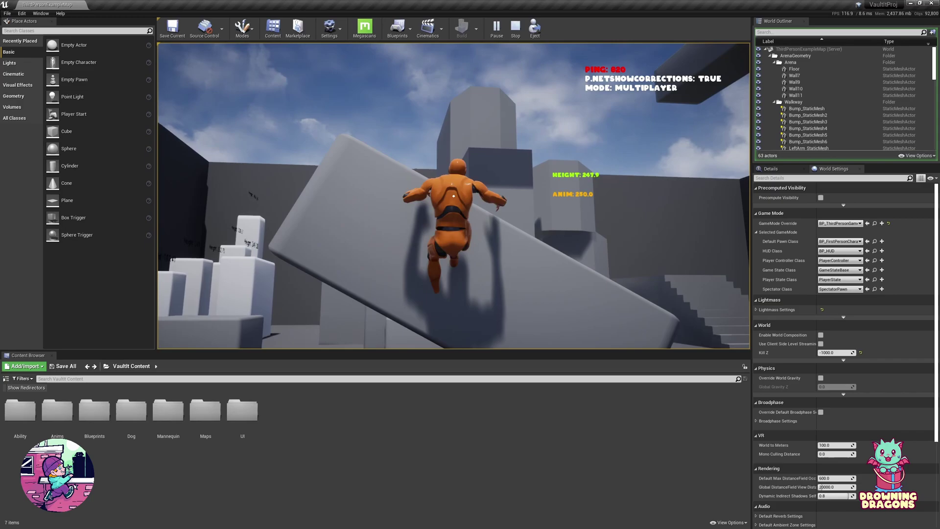
key(w)
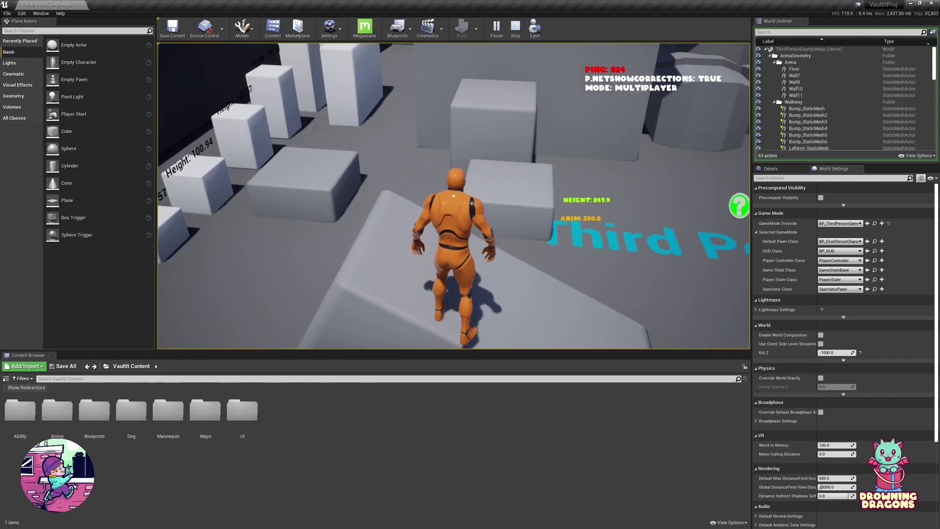
key(space)
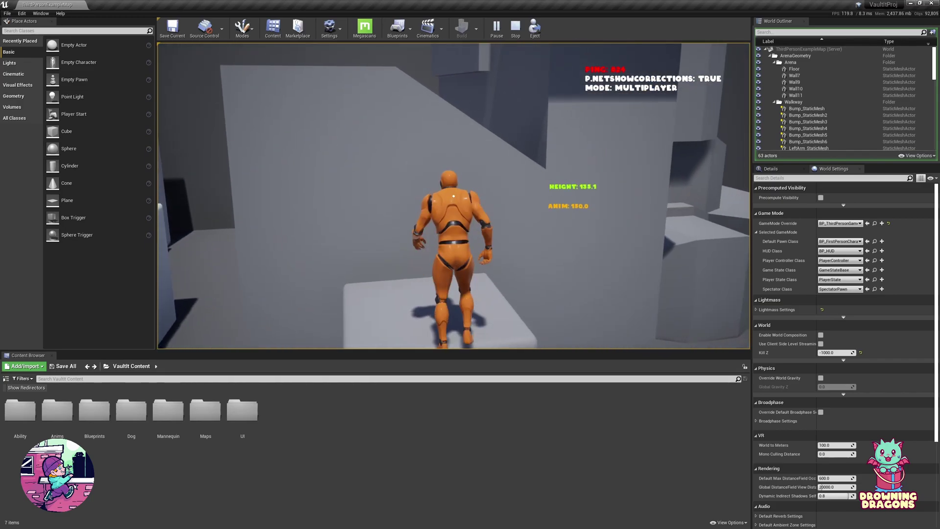
key(w)
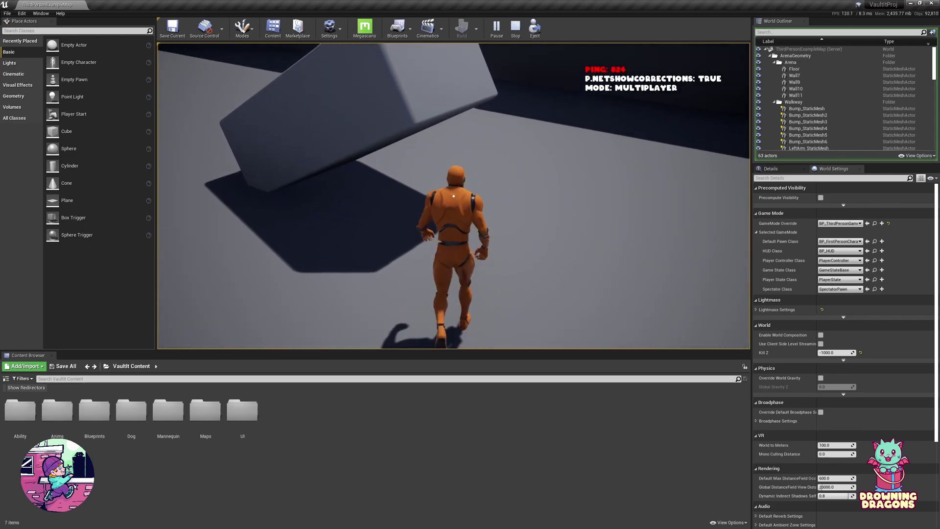
Vault over the tilted block once more and run the character into the block labelled Height: 148.57 to vault it.
key(w)
key(space)
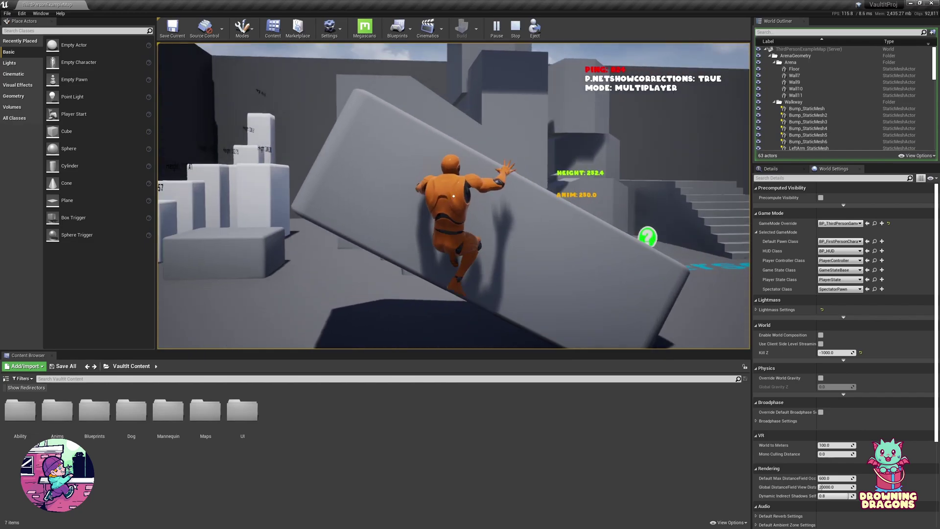
key(space)
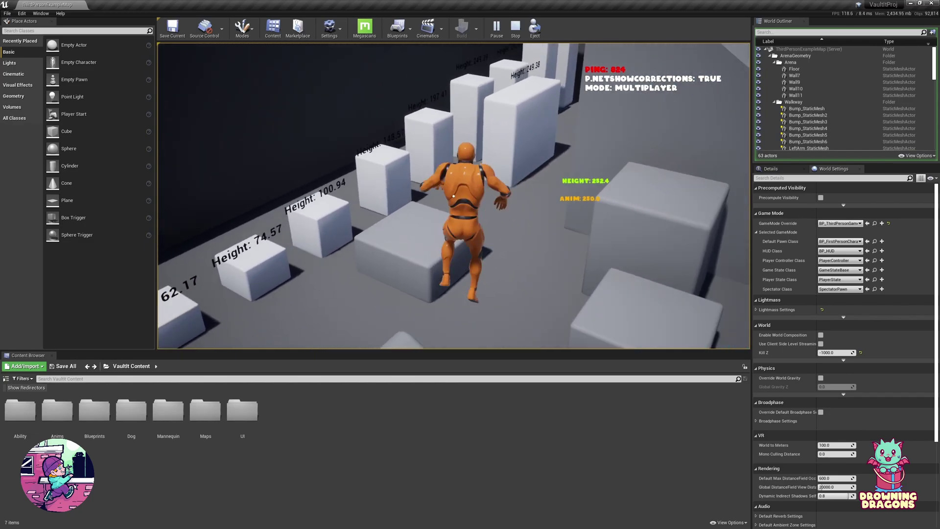
key(w)
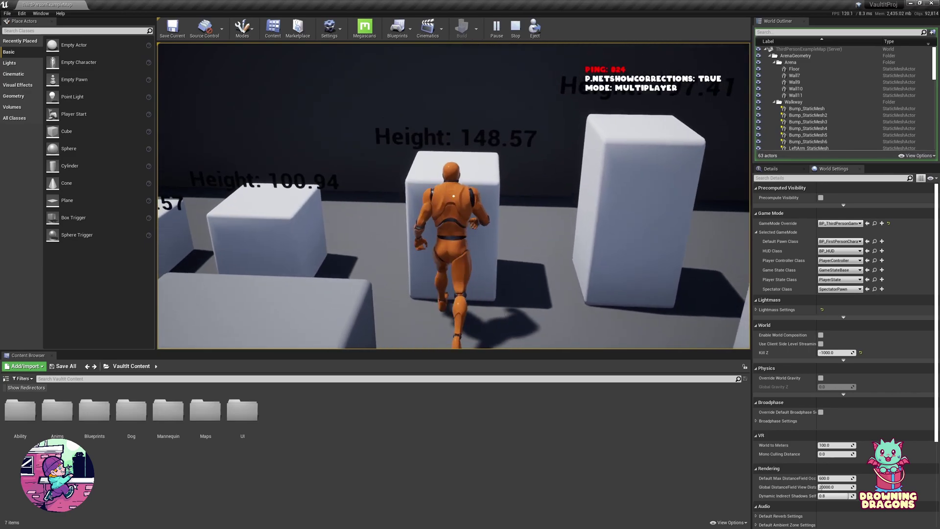
key(w)
key(space)
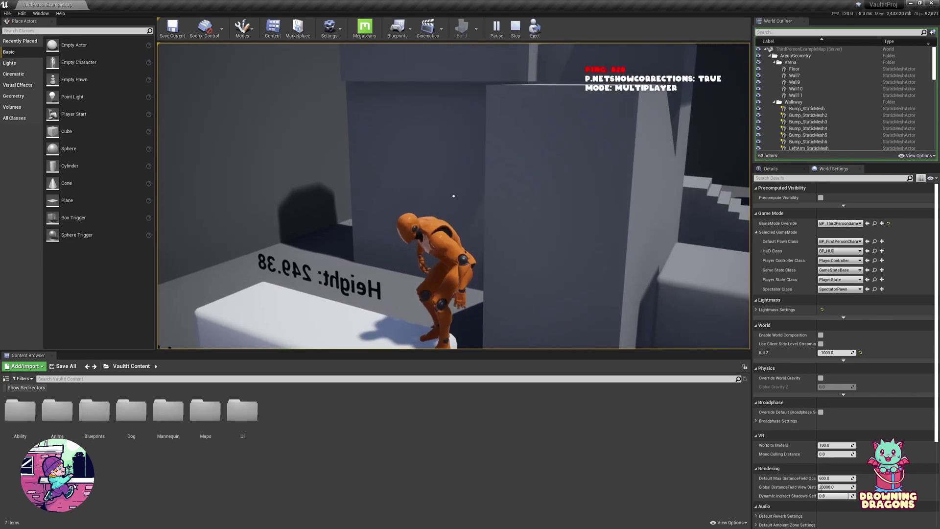
Test climbing from the block labelled Height: 249.38 across the taller neighbouring blocks, and return the character to the floor.
key(w)
key(space)
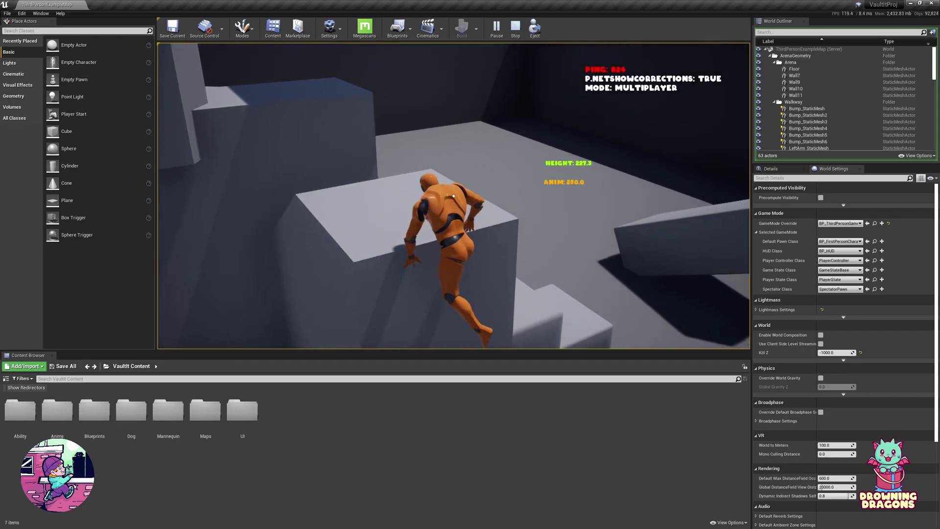
key(w)
key(w)
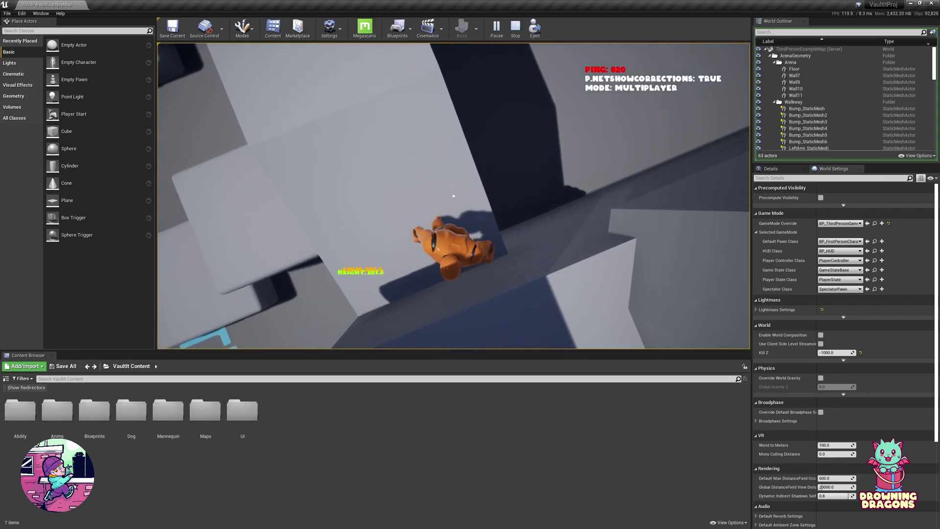
key(w)
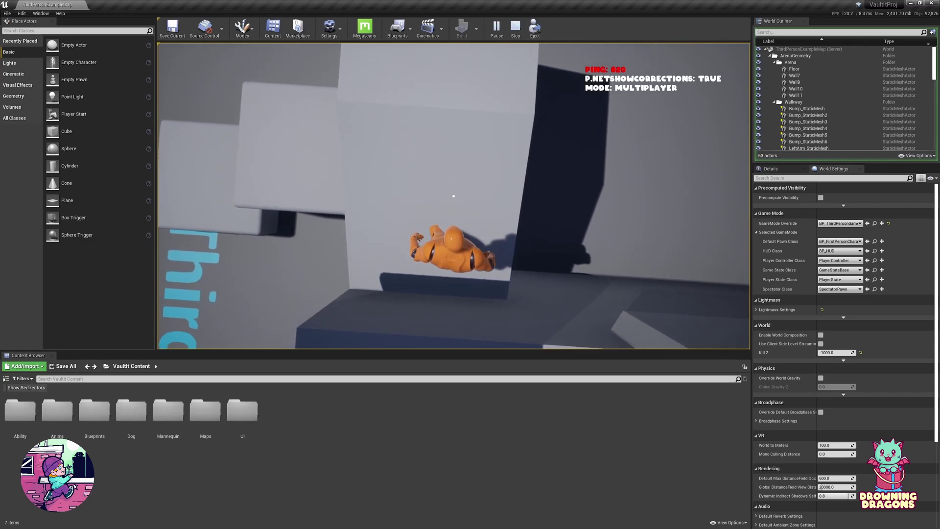
key(w)
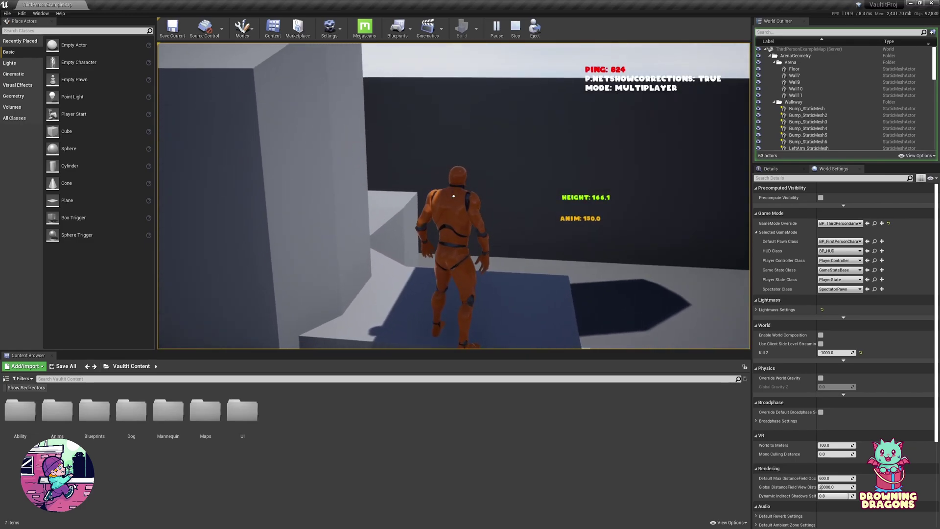
key(w)
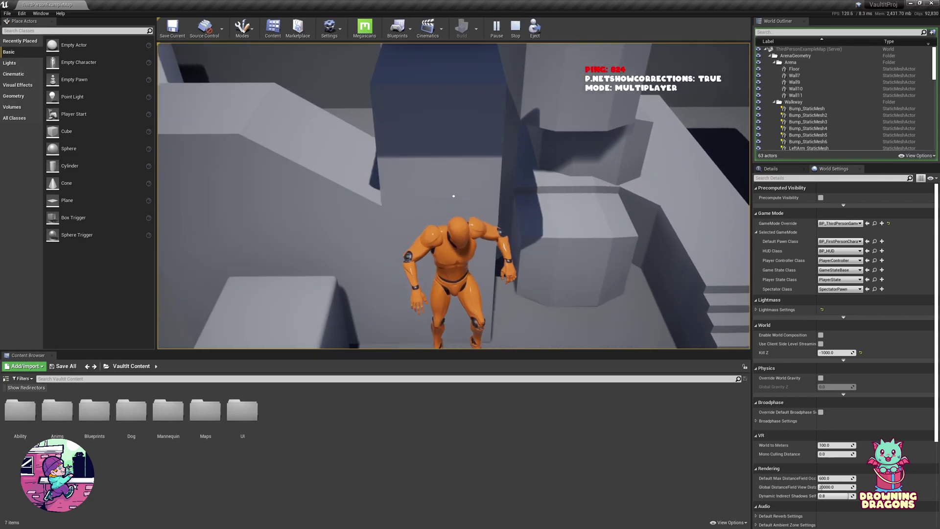
key(s)
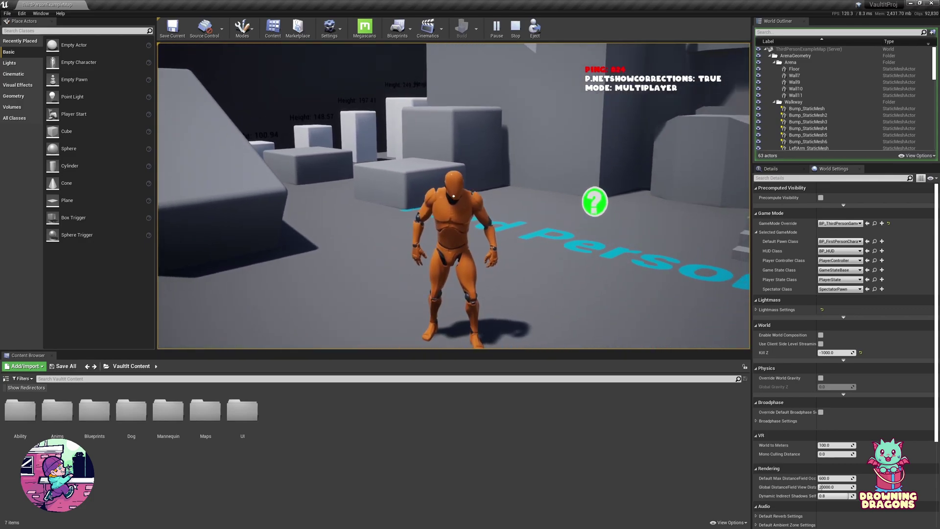
Stop the multiplayer preview and play the level again with the net mode set to standalone singleplayer.
key(Escape)
click(541, 28)
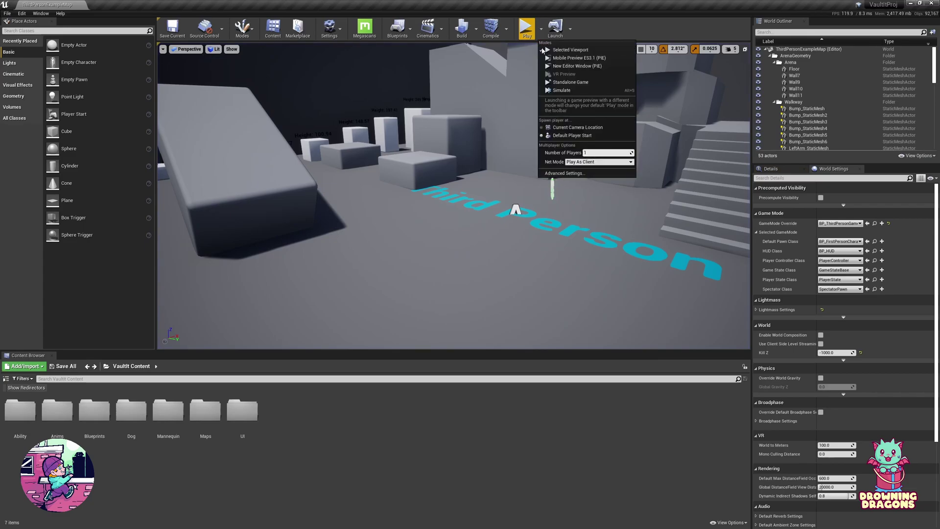
click(581, 163)
click(589, 169)
click(526, 29)
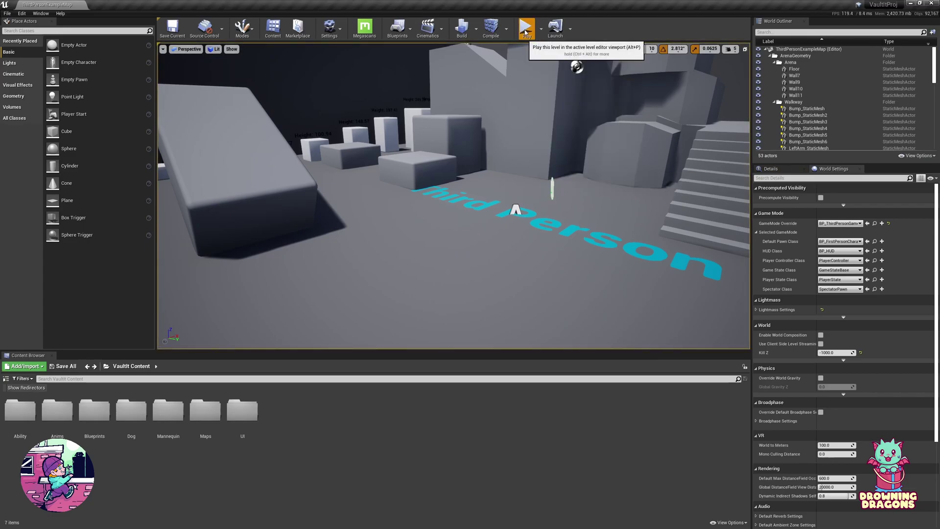
Try jumping and vaulting in first person onto the low block beside the Third Person floor text.
key(s)
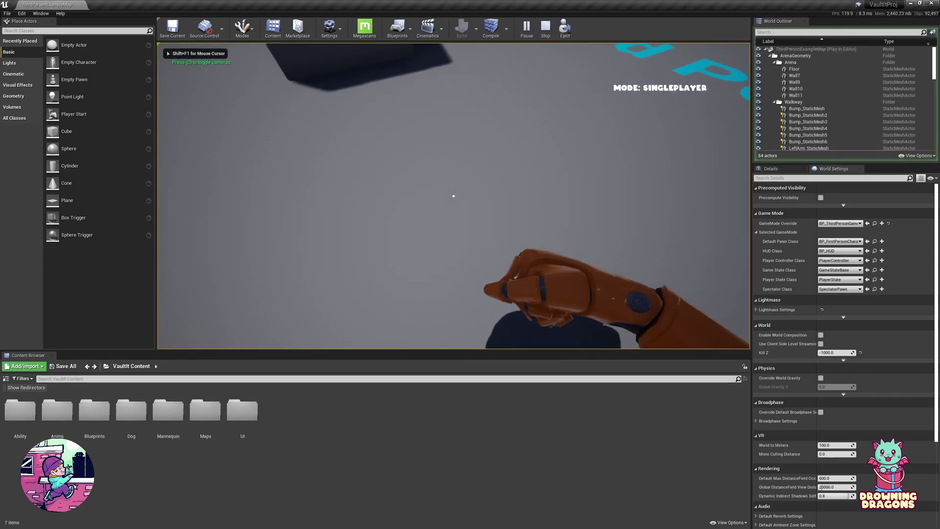
key(space)
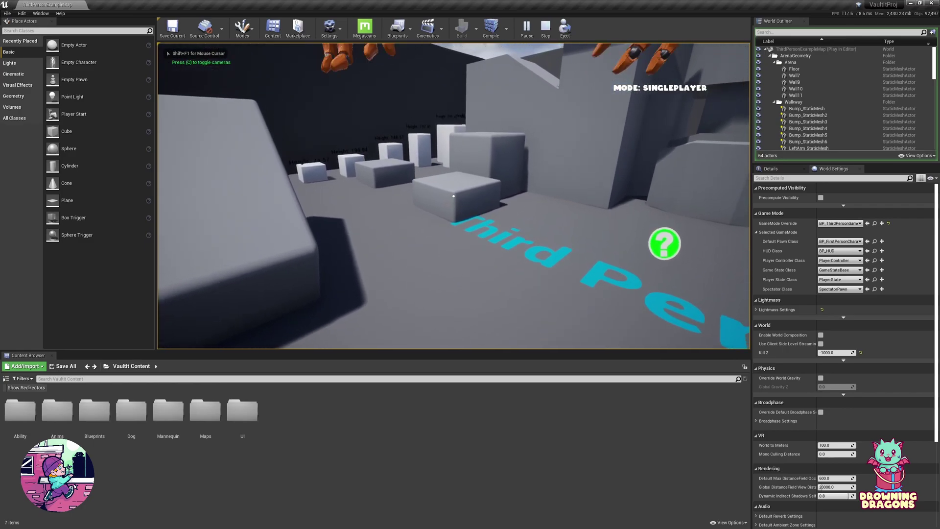
key(w)
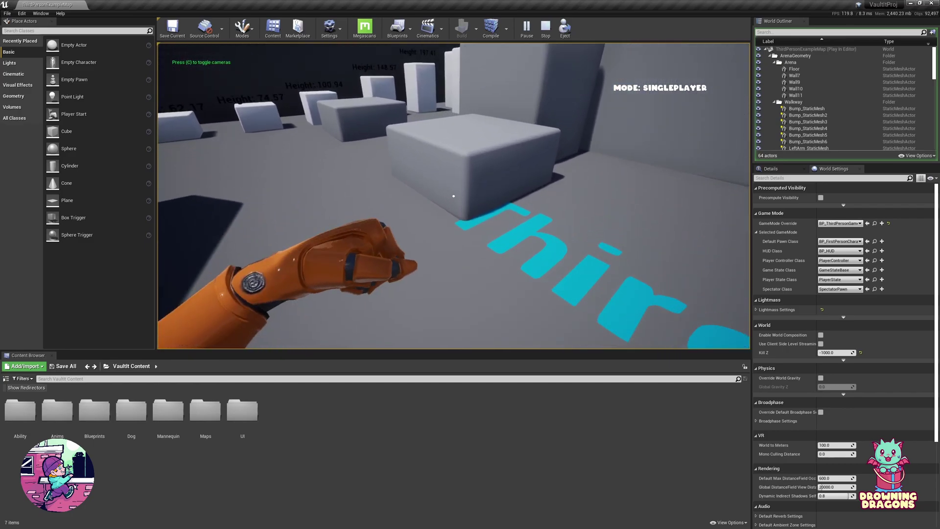
key(a)
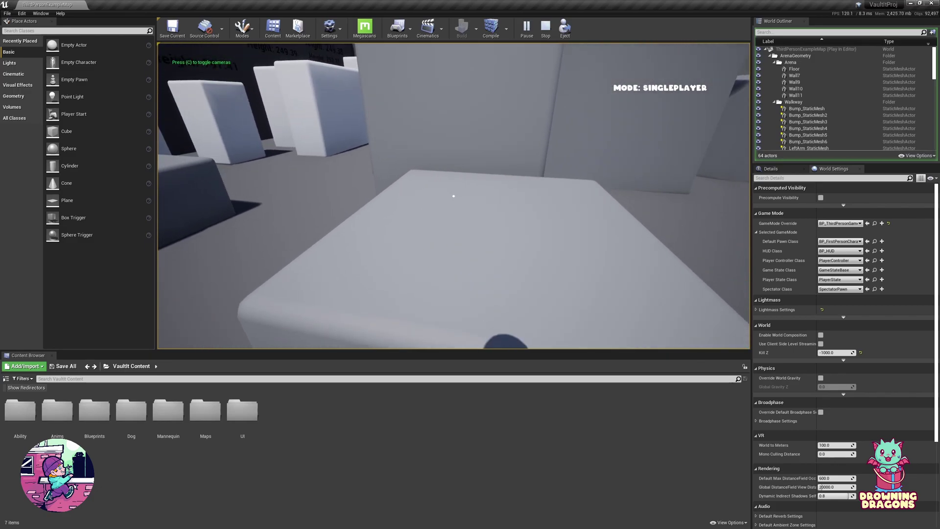
Slow down the running game with the console command "slomo .3" and resume controlling the character.
key(grave)
text(slomo)
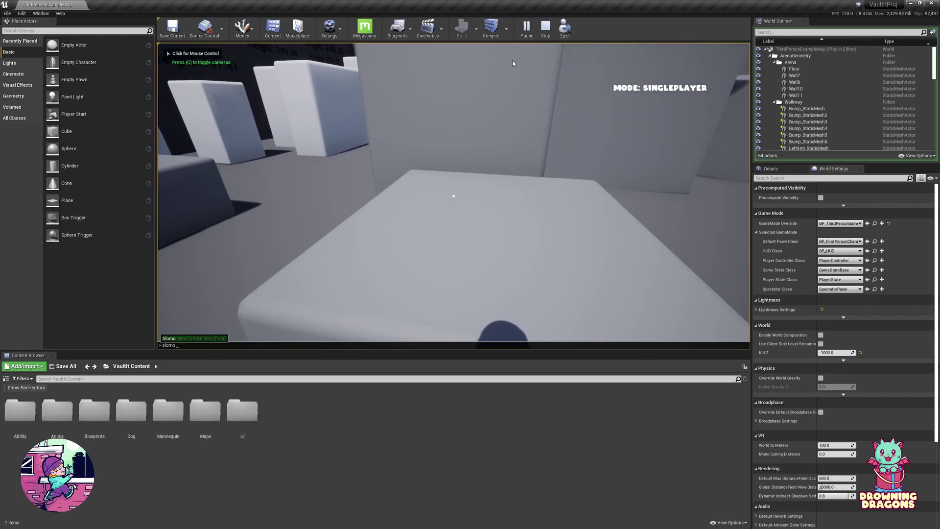
text( .3)
key(Return)
click(513, 63)
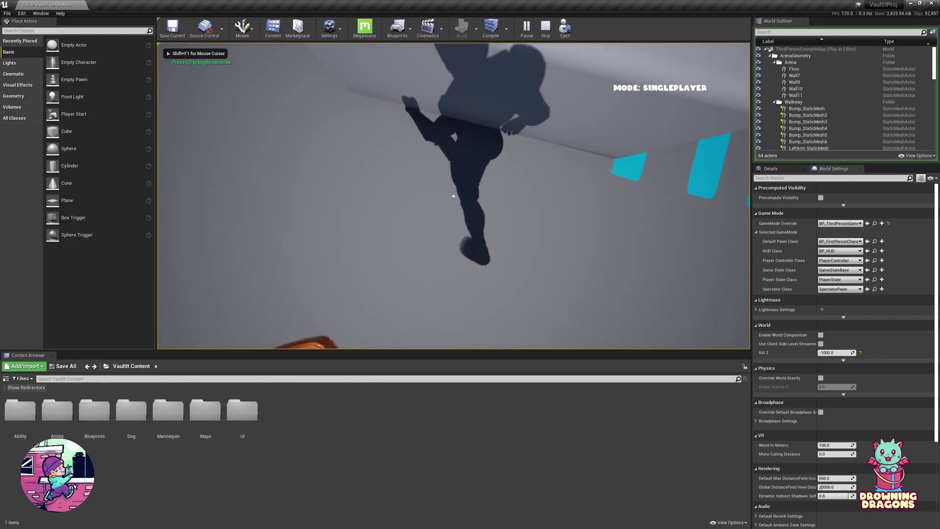
Inspect the first-person vaults in slow motion by climbing the low block and the taller blocks behind it.
key(w)
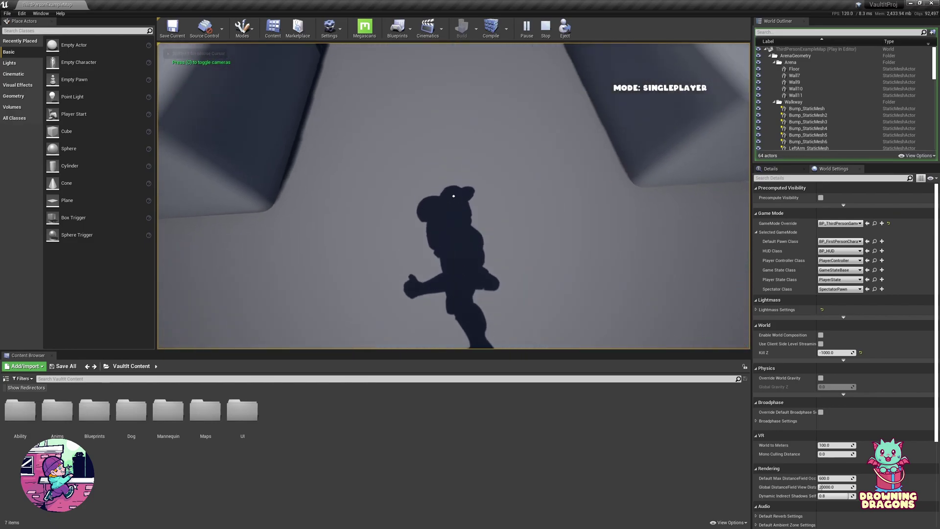
key(w)
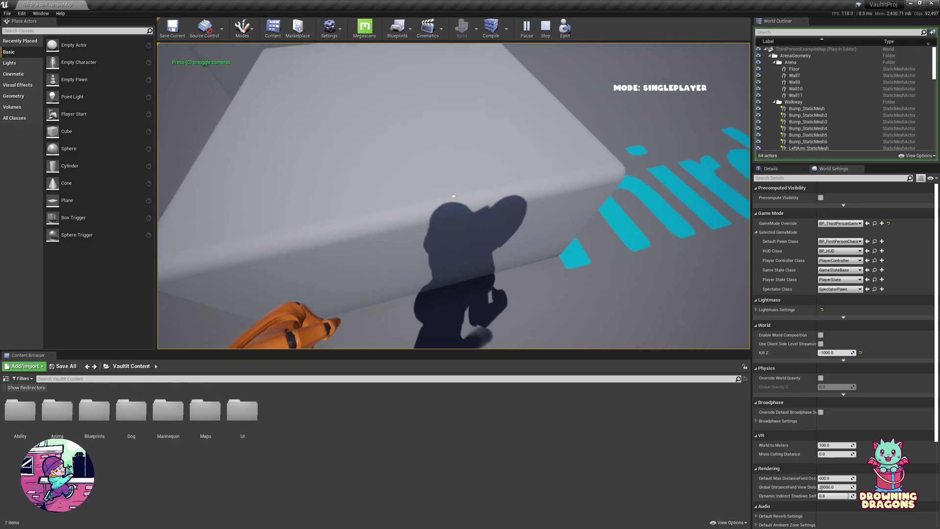
key(space)
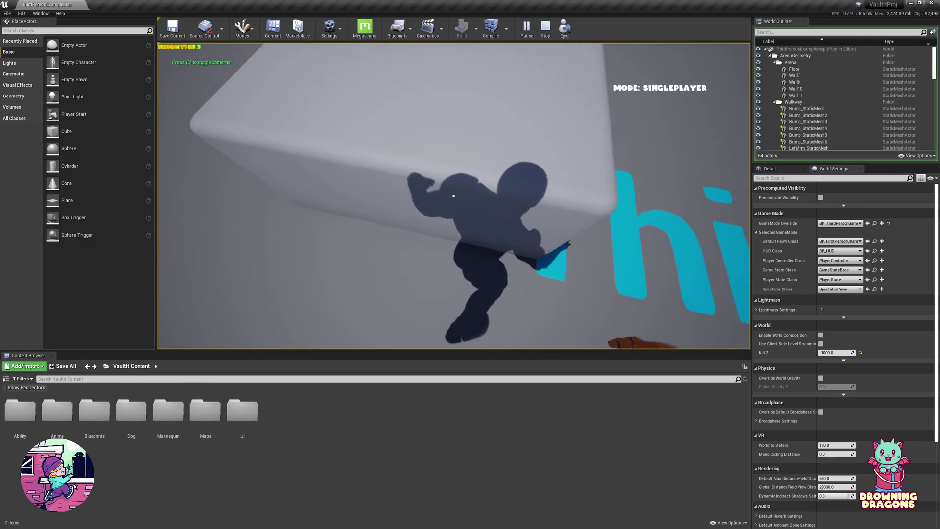
key(w)
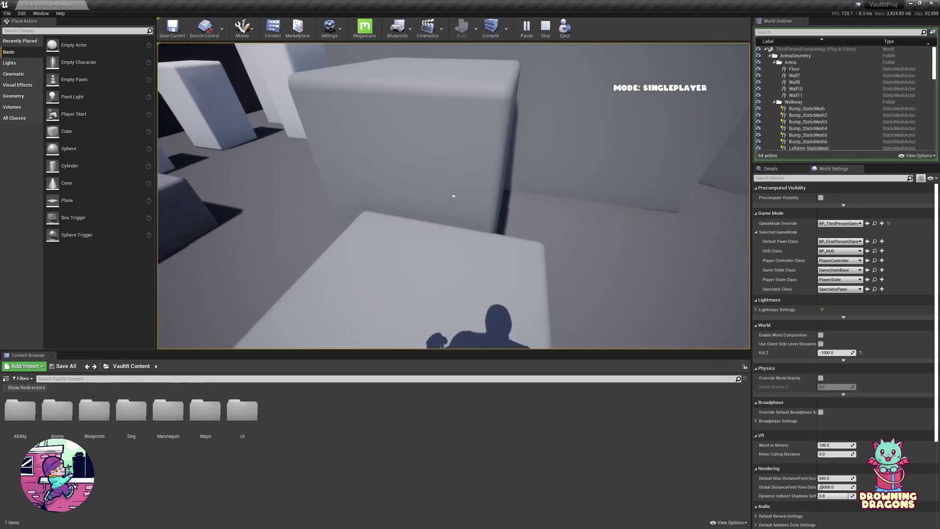
key(space)
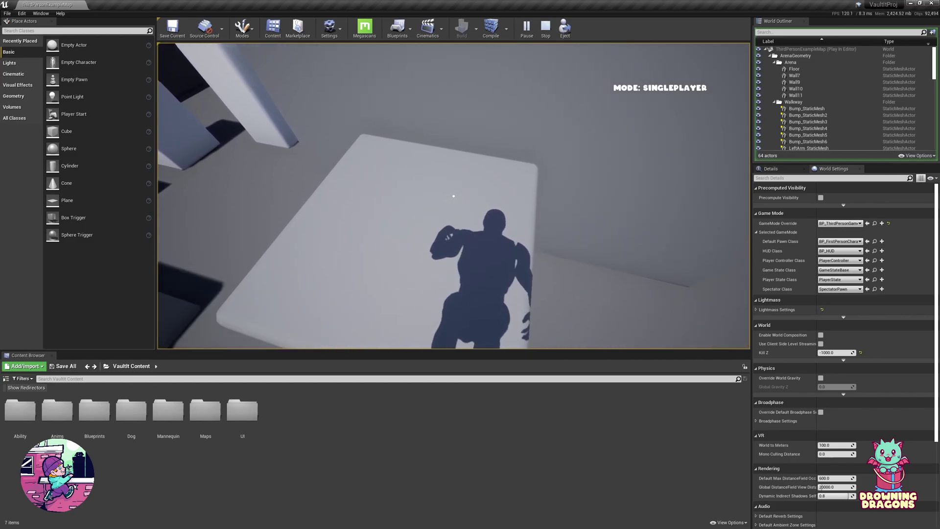
key(space)
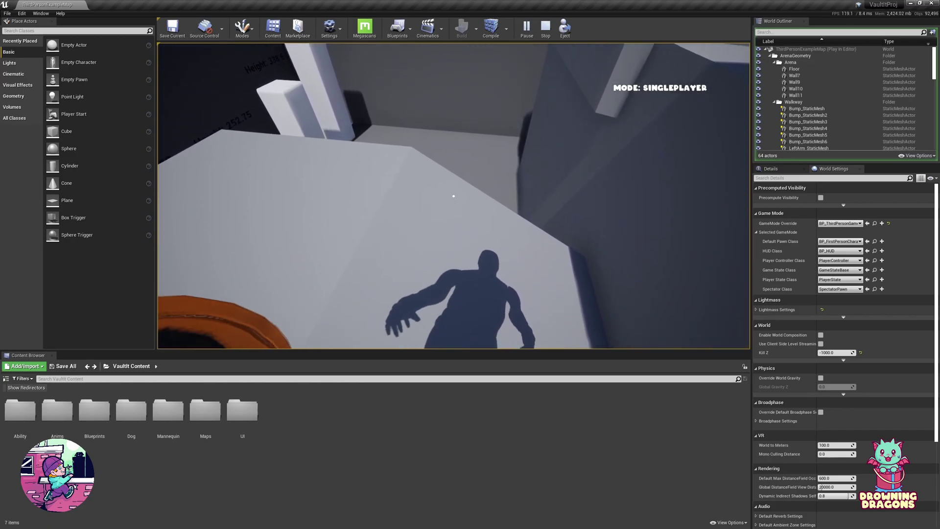
Climb the taller blocks in first person to examine the hand placement of the vaults in slow motion.
key(w)
key(space)
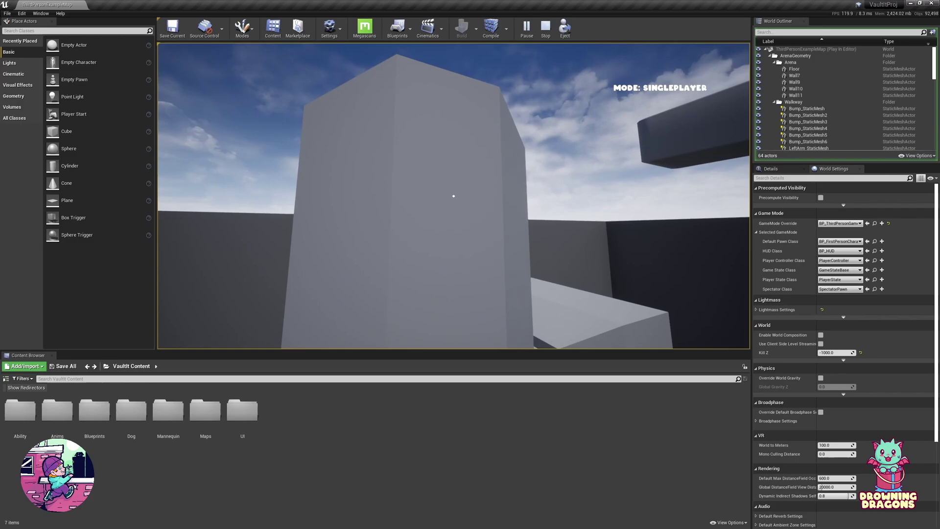
key(w)
key(space)
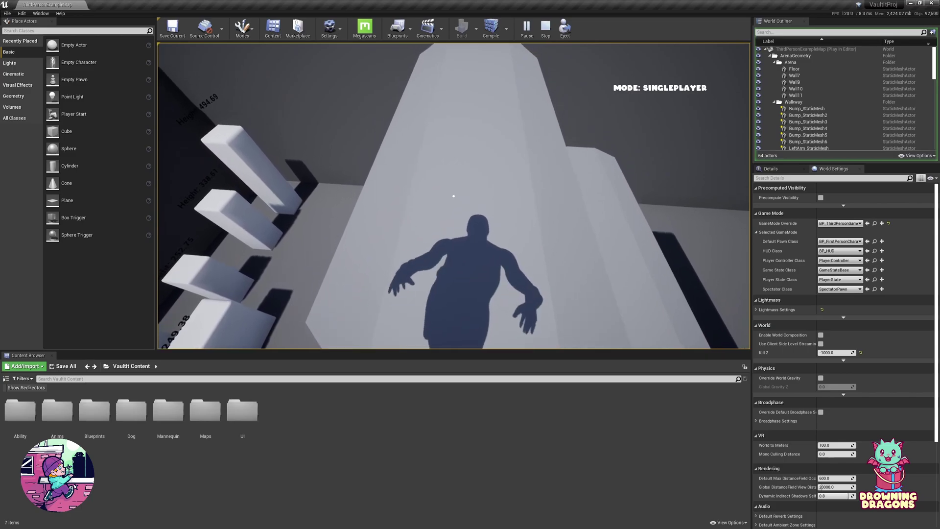
Switch the character to third-person view, inspect the slow-motion vaults on the blocks, and stop the play session.
key(w)
key(v)
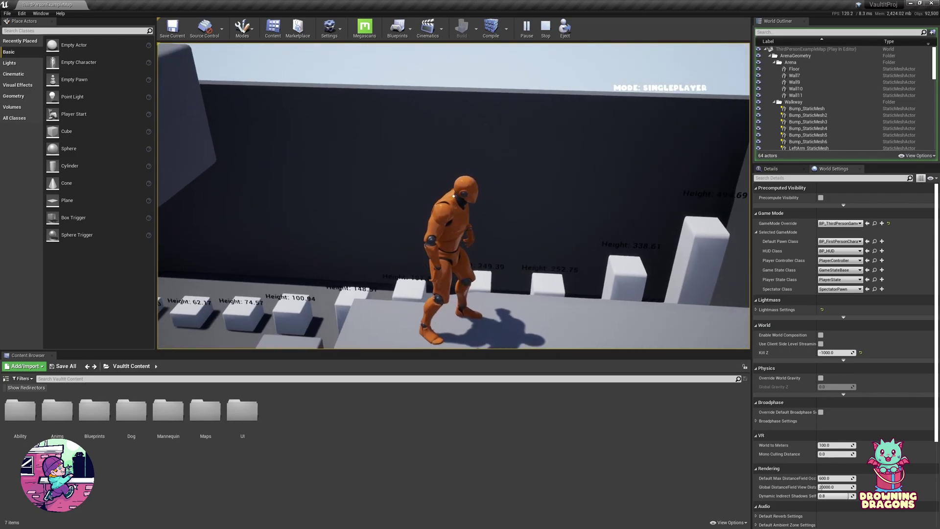
key(w)
key(space)
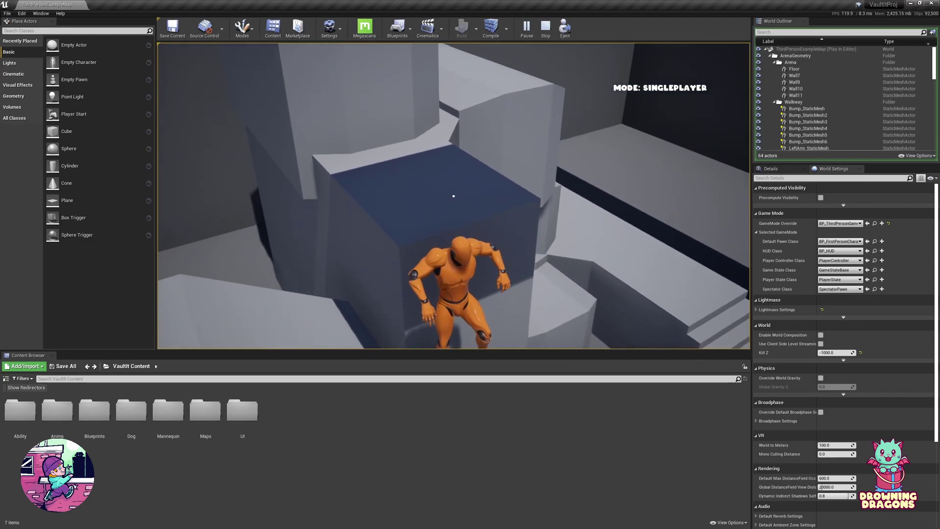
key(space)
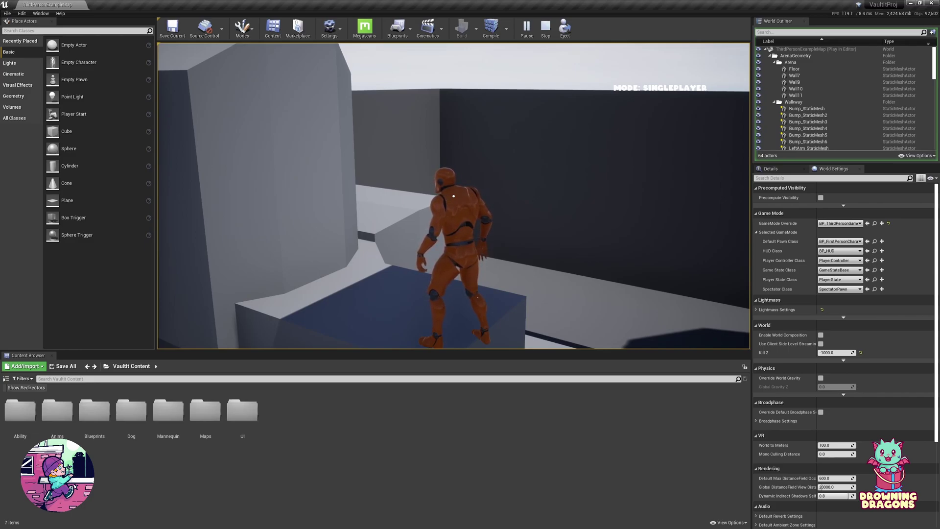
key(Escape)
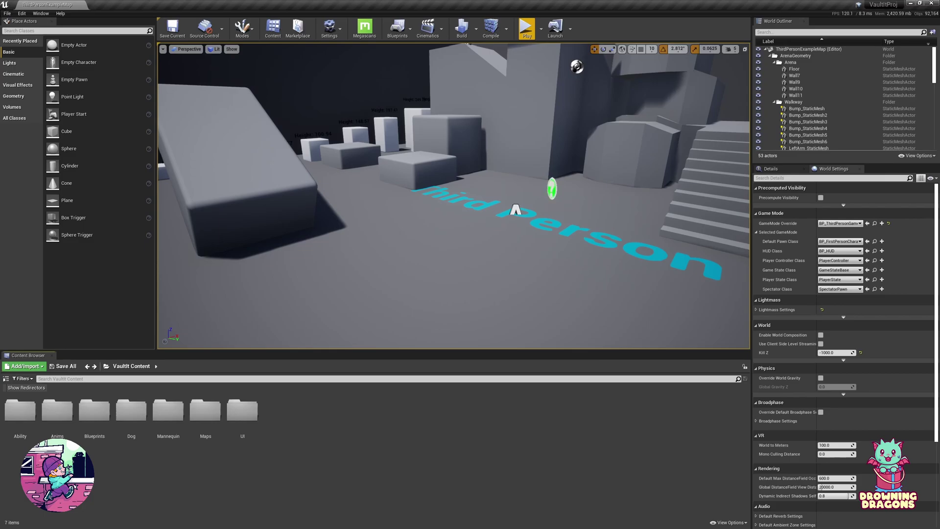
Browse the Anims folder, looking into AnimsFP and opening the AnimsVaultFP folder.
double_click(57, 410)
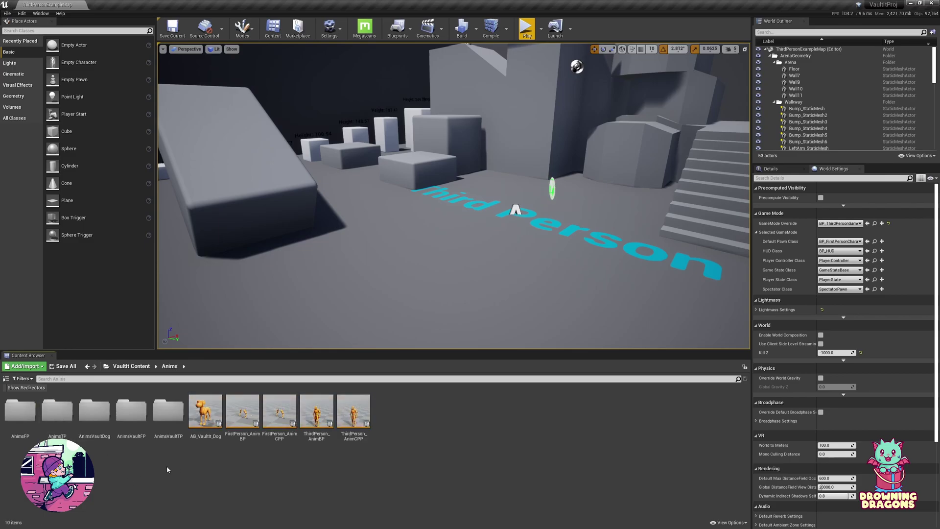
double_click(20, 411)
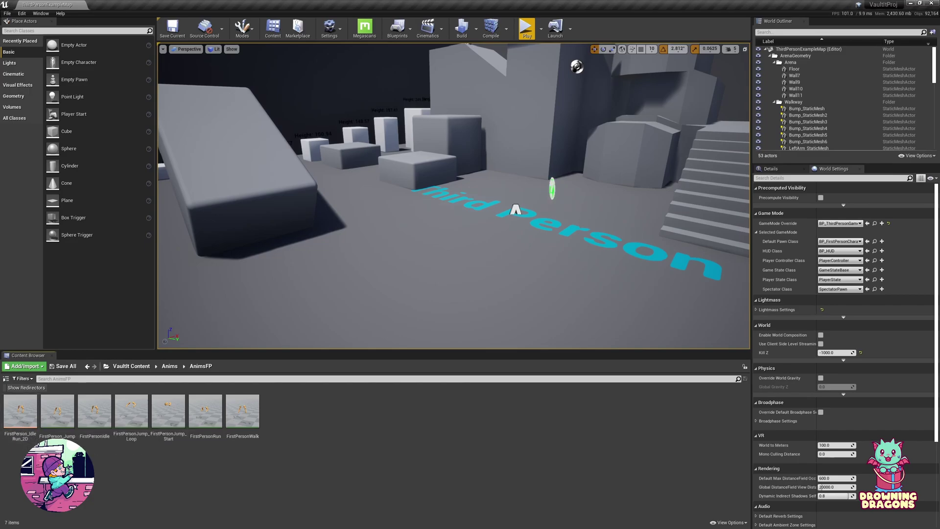
key(alt+Left)
click(134, 432)
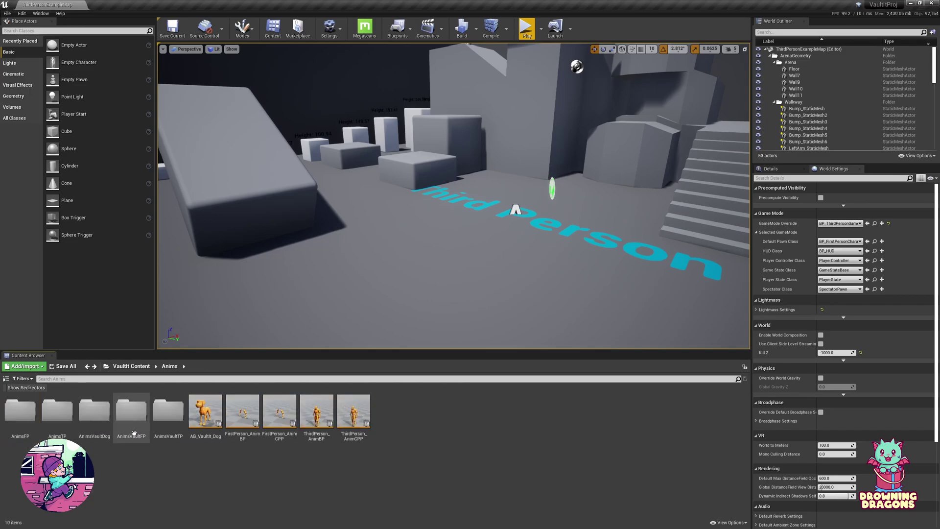
double_click(135, 432)
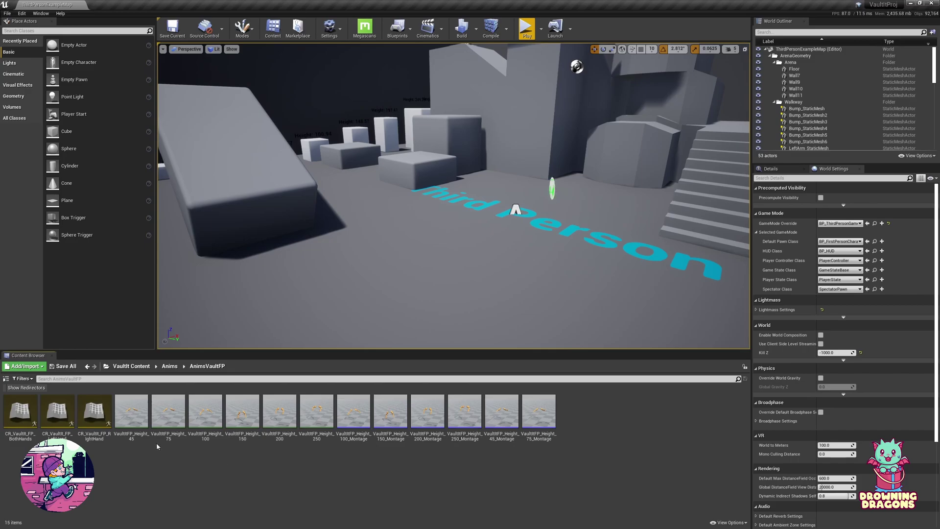
Preview the VaultItFP_Height_45 animation in an enlarged editor window and check VaultItFP_Height_100_Montage.
click(131, 413)
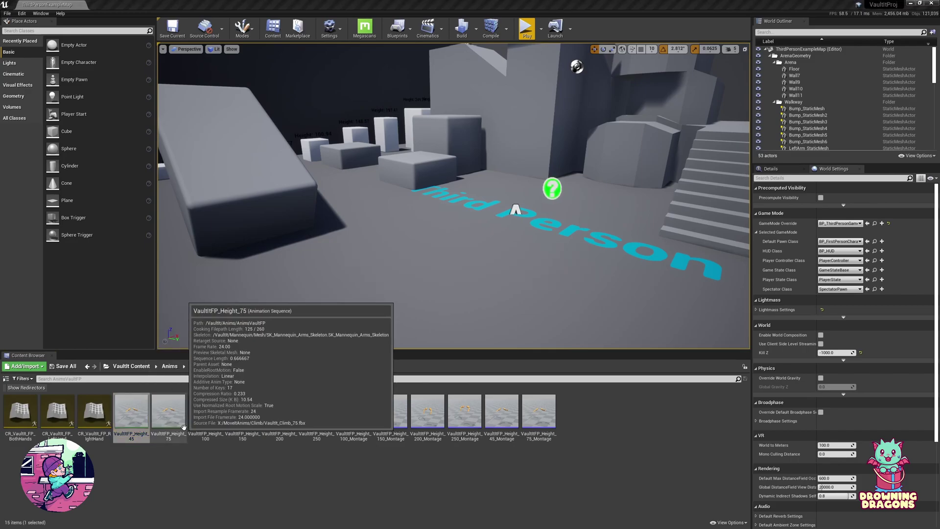
drag(353, 179, 390, 184)
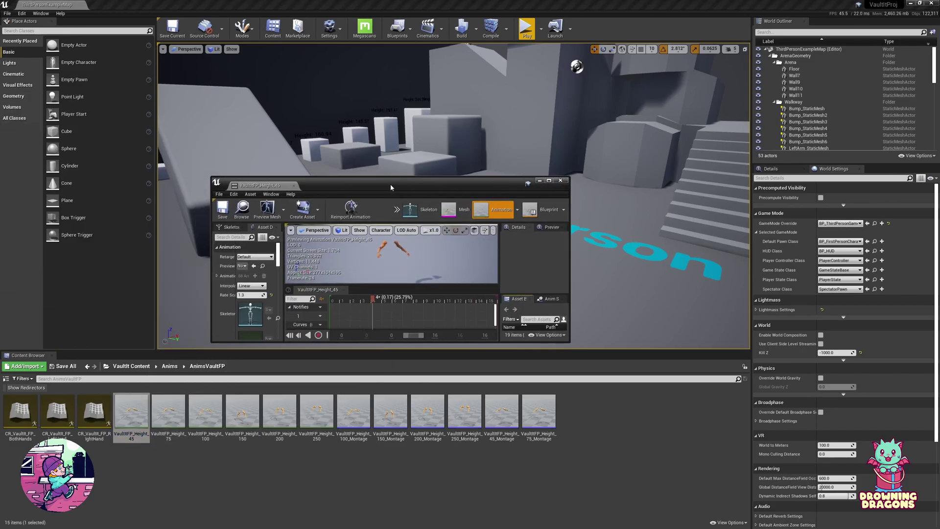
double_click(390, 184)
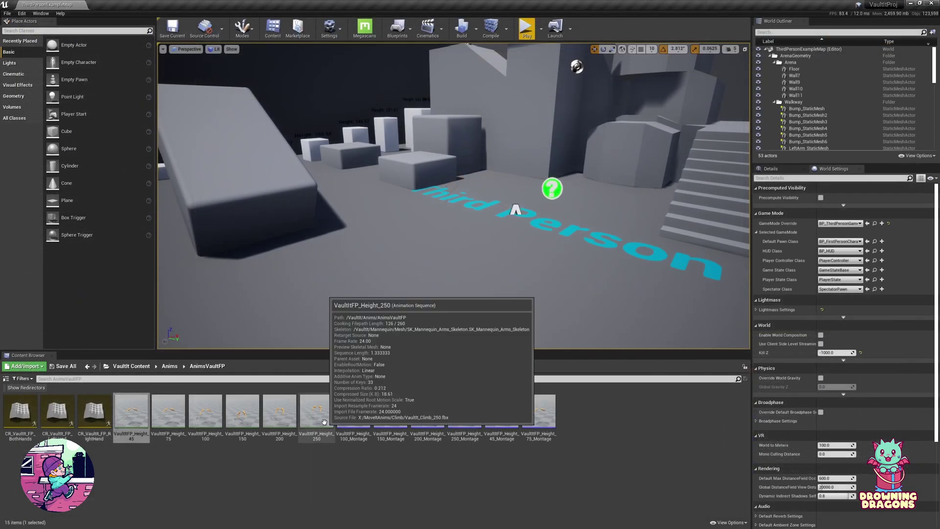
double_click(358, 420)
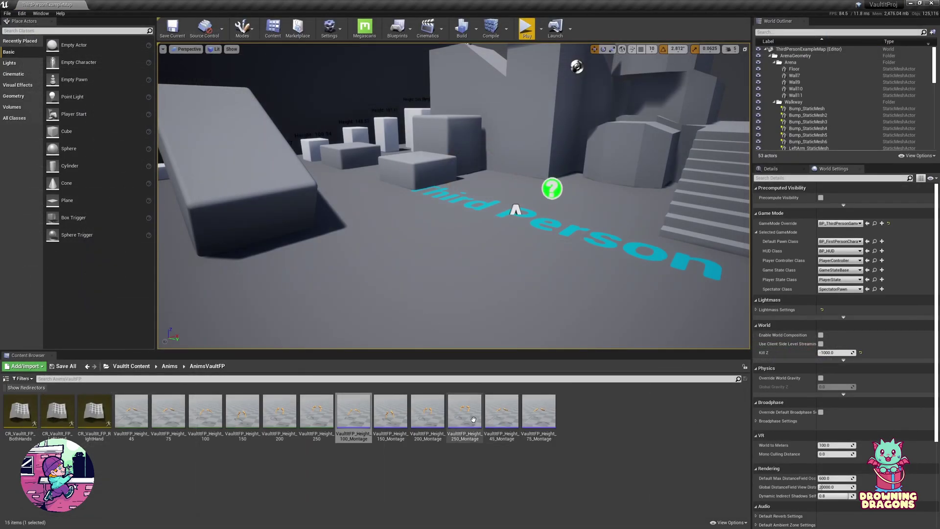
Examine VaultItFP_Height_250_Montage by scrubbing its timeline and inspecting the VIFBIK notify, and close the montage.
double_click(464, 411)
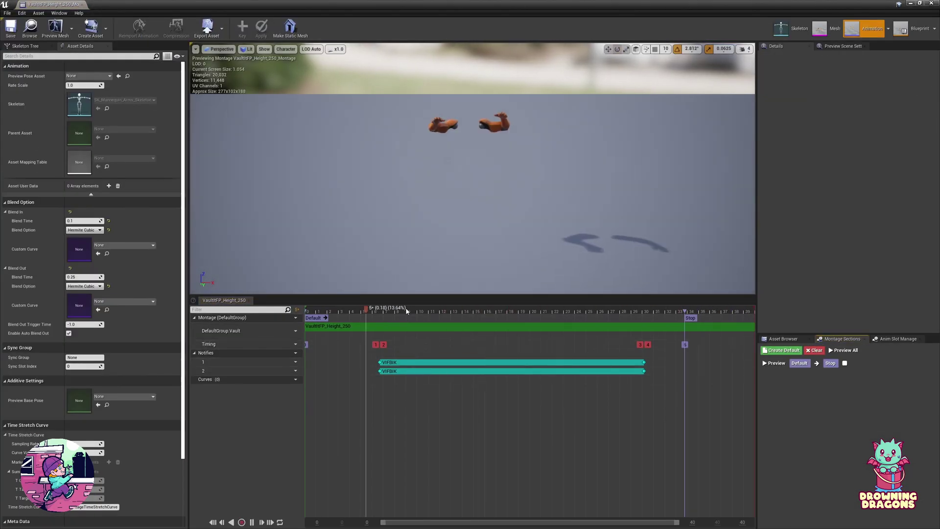
drag(402, 311, 449, 365)
click(448, 371)
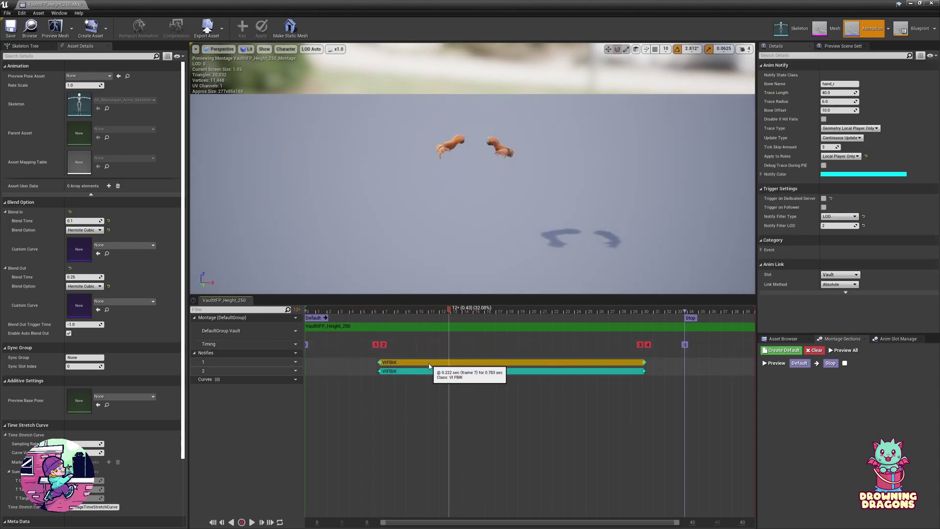
drag(433, 307, 463, 325)
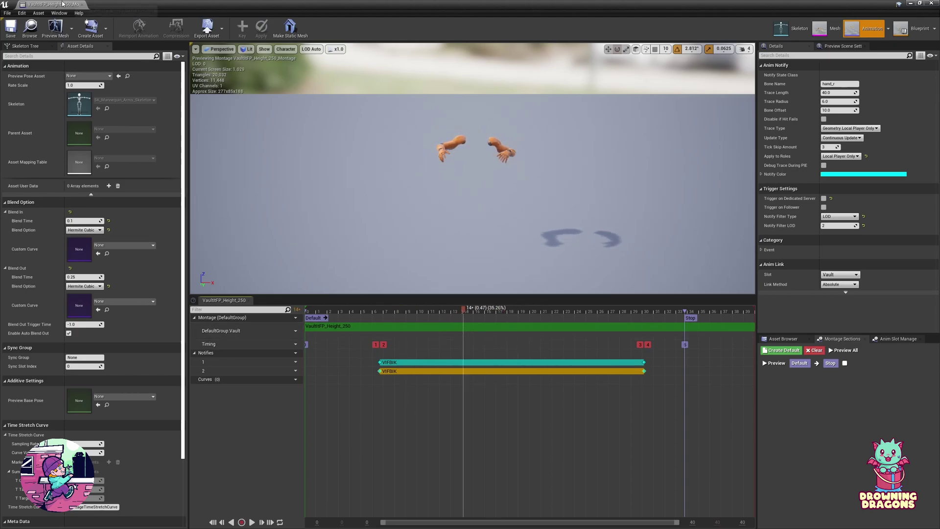
click(82, 5)
Open VaultIt_Height_250_Montage from the AnimsVaultTP folder and inspect its VIMotionWarping notify.
key(alt+Left)
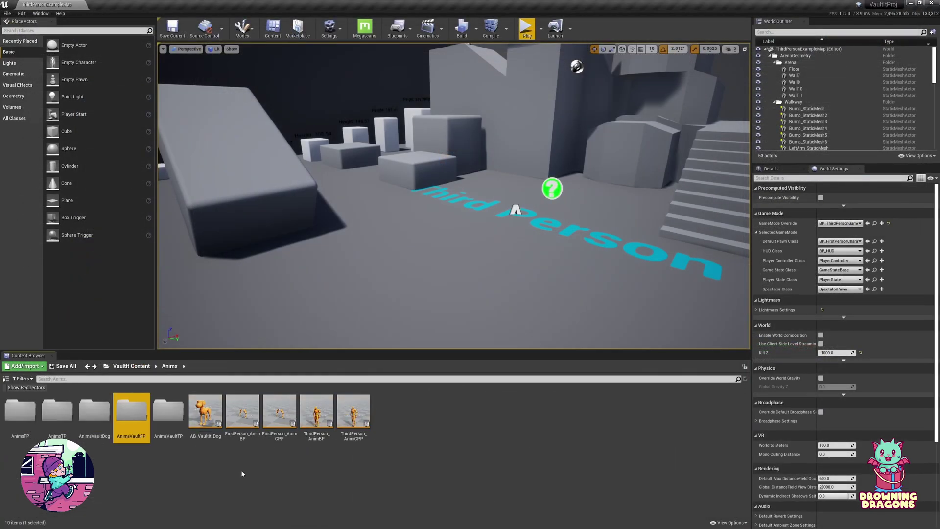
click(196, 467)
double_click(168, 411)
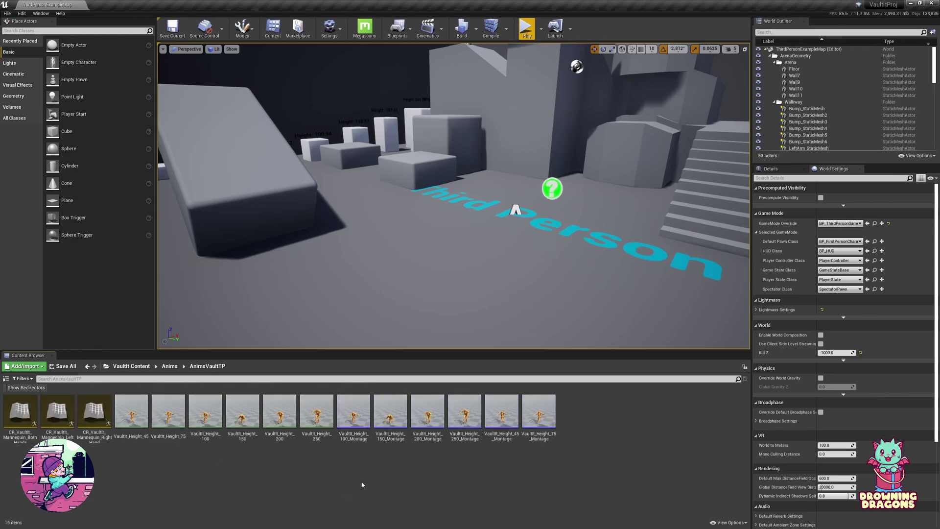
double_click(464, 414)
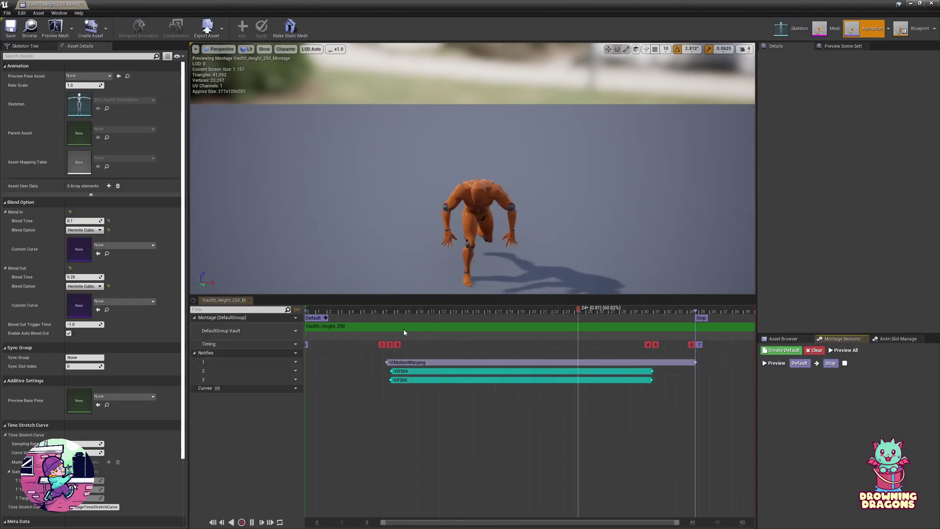
click(458, 363)
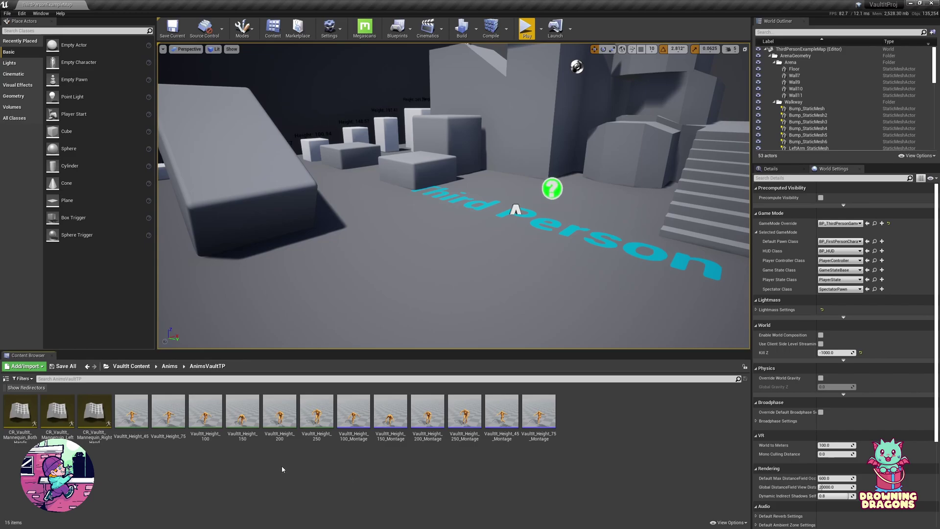
Open VaultIt_Quadruped_45 from the AnimsVaultDog folder and examine the dog's vault animation from the side.
key(alt+Left)
click(261, 461)
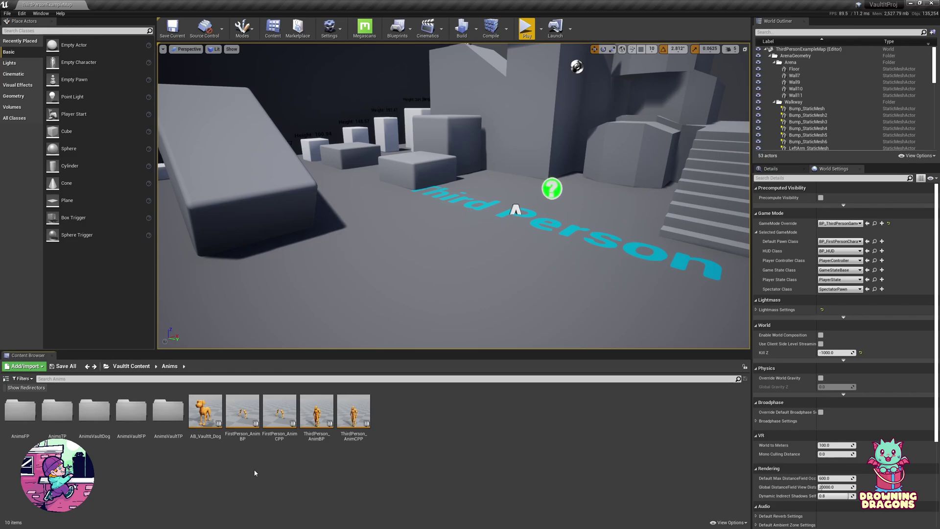
right_drag(289, 314, 239, 332)
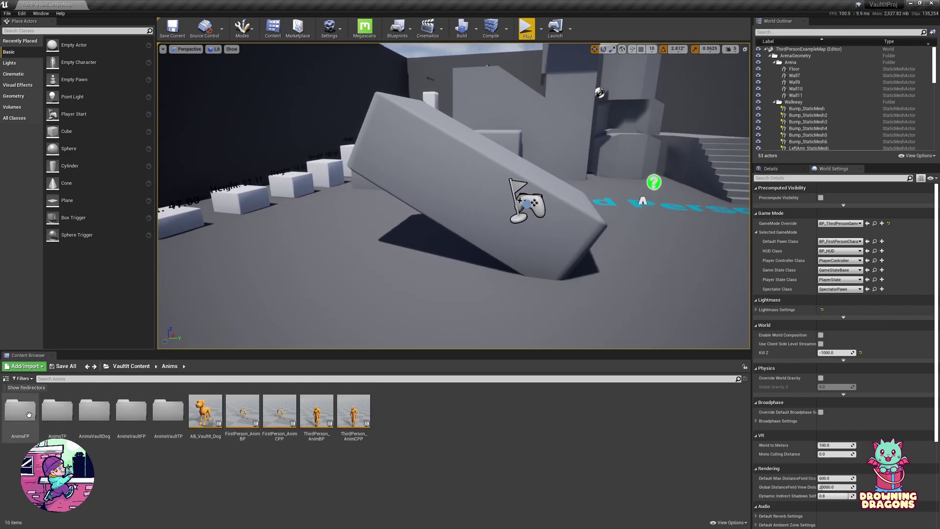
double_click(94, 411)
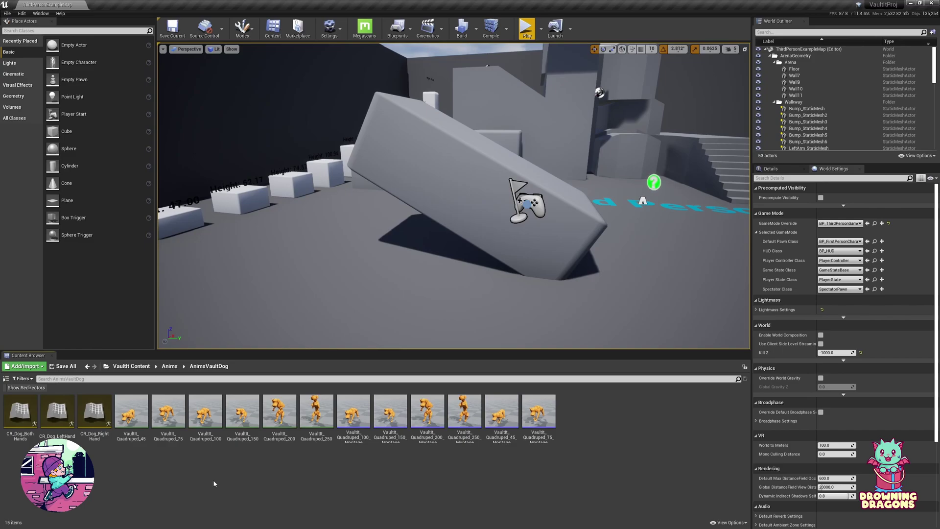
double_click(131, 411)
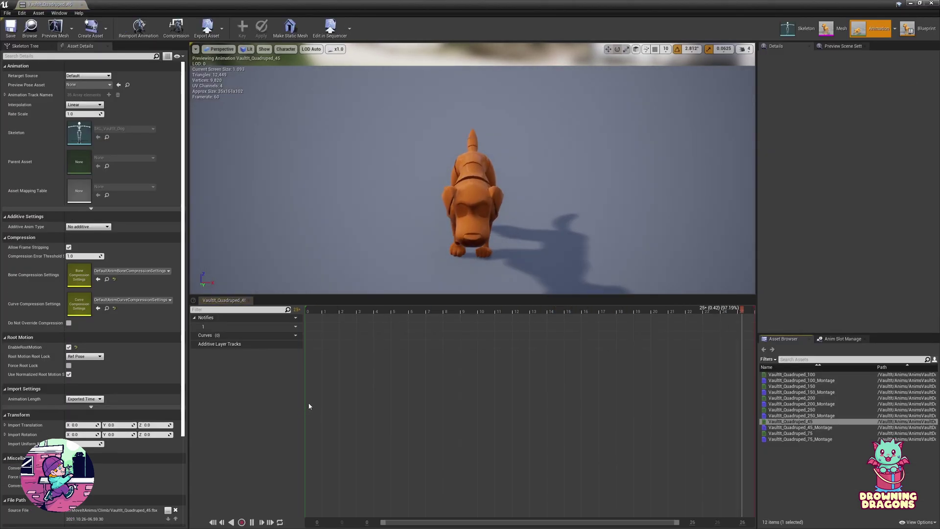
right_drag(600, 239, 490, 233)
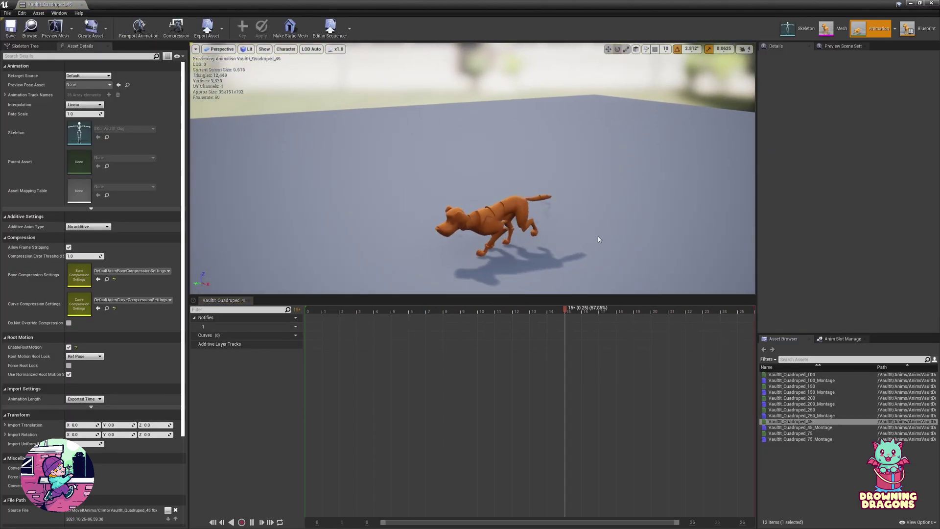
Preview the dog vault animations VaultIt_Quadruped_100, 150, 200 and 250 in turn.
click(812, 375)
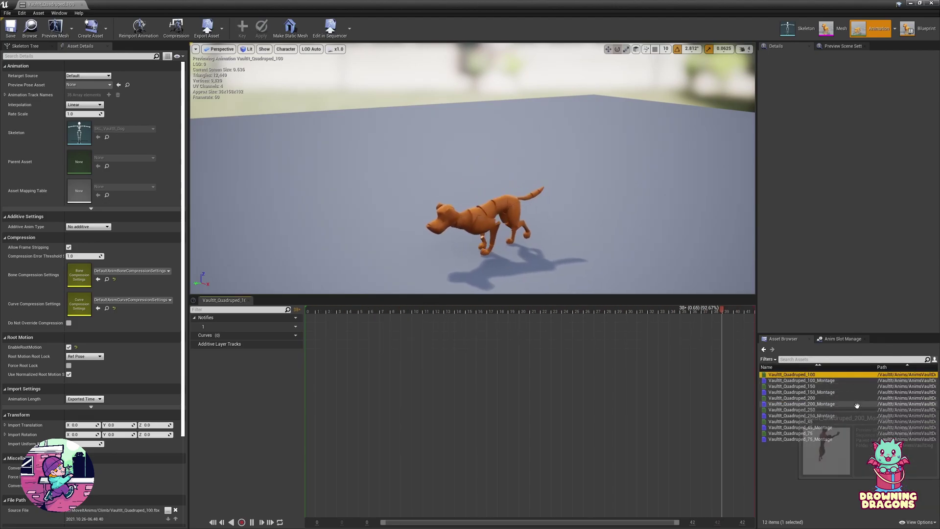
click(802, 386)
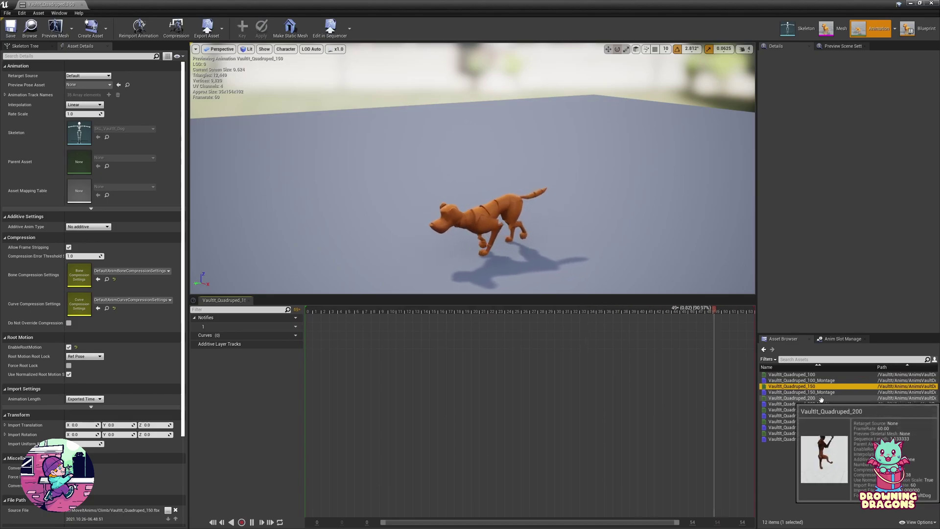
click(827, 398)
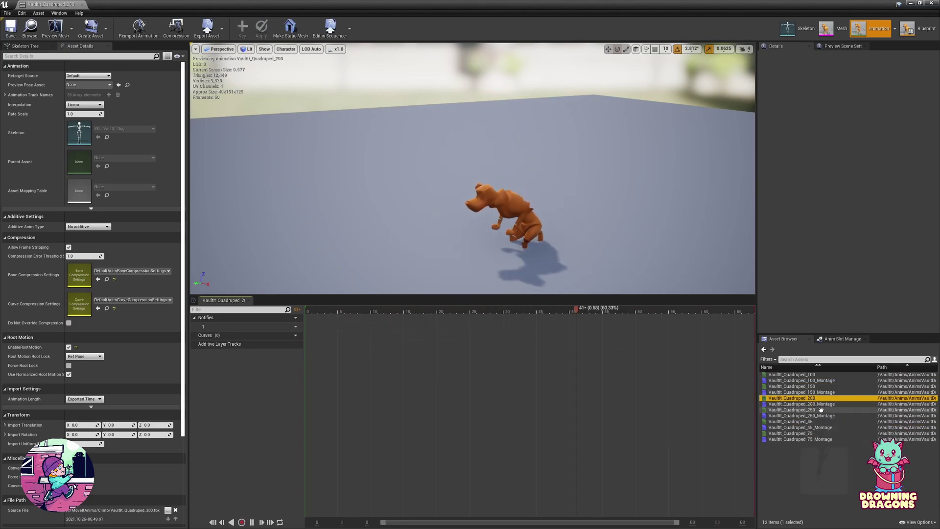
click(822, 409)
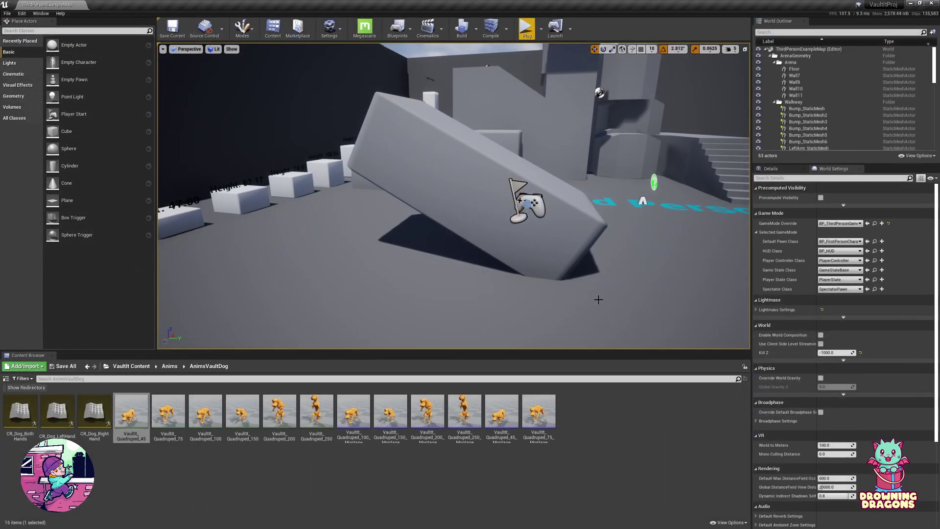
Set the game mode's Default Pawn Class to BP_ThirdPersonDog.
click(839, 241)
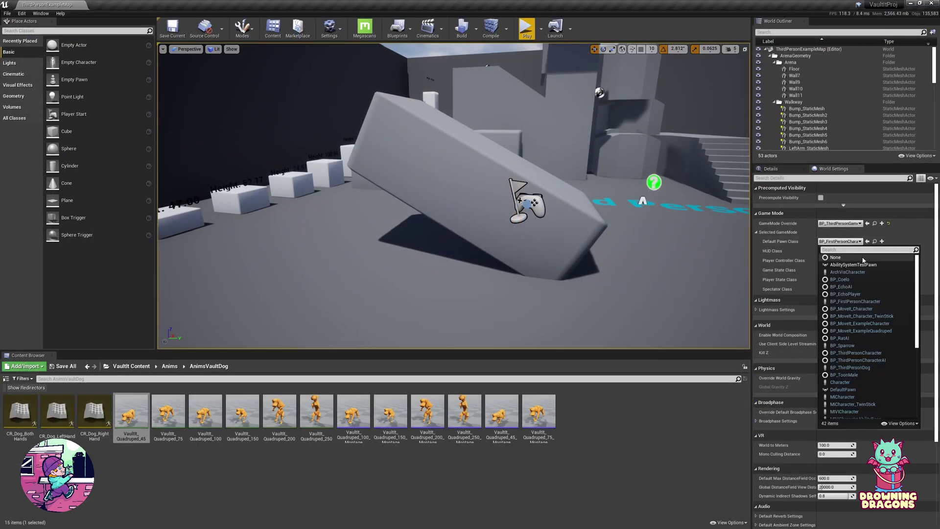
text(d)
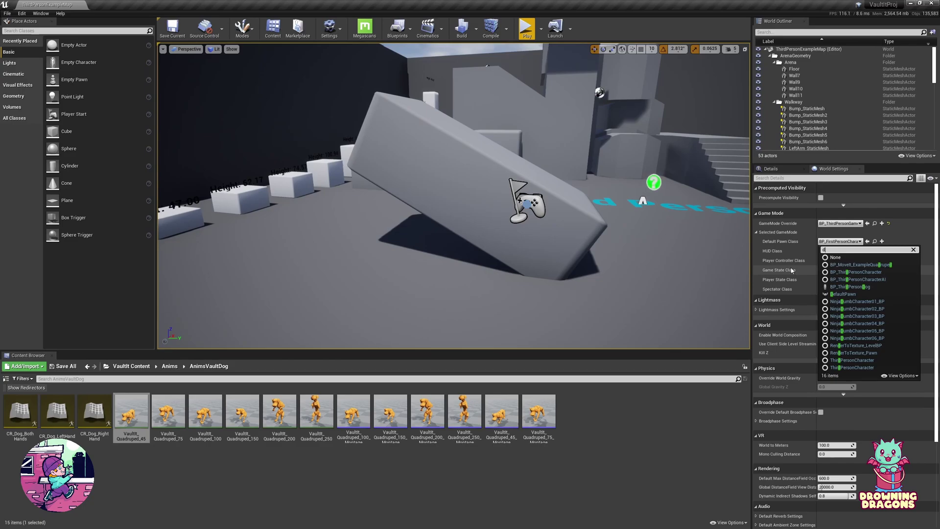
click(851, 286)
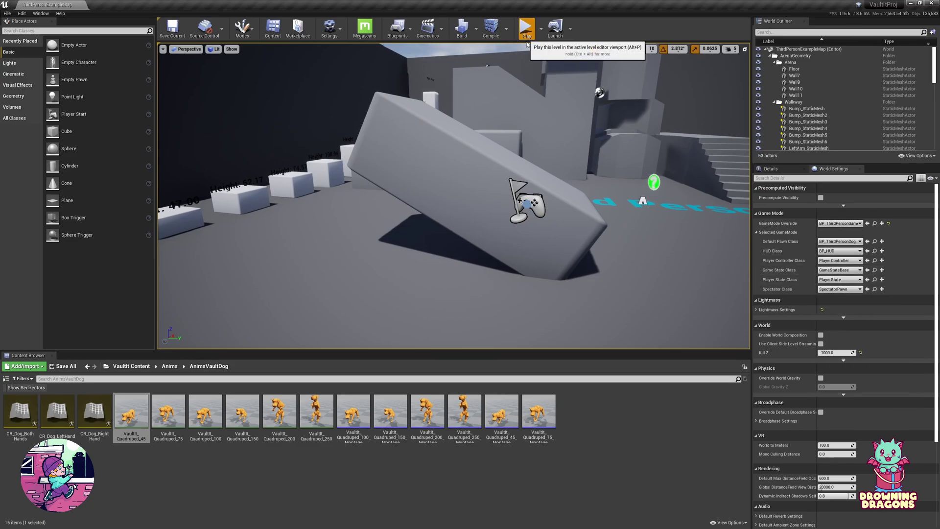
Play the level as the dog and vault it over the tilted block and onto the cubes behind it.
click(526, 28)
key(space)
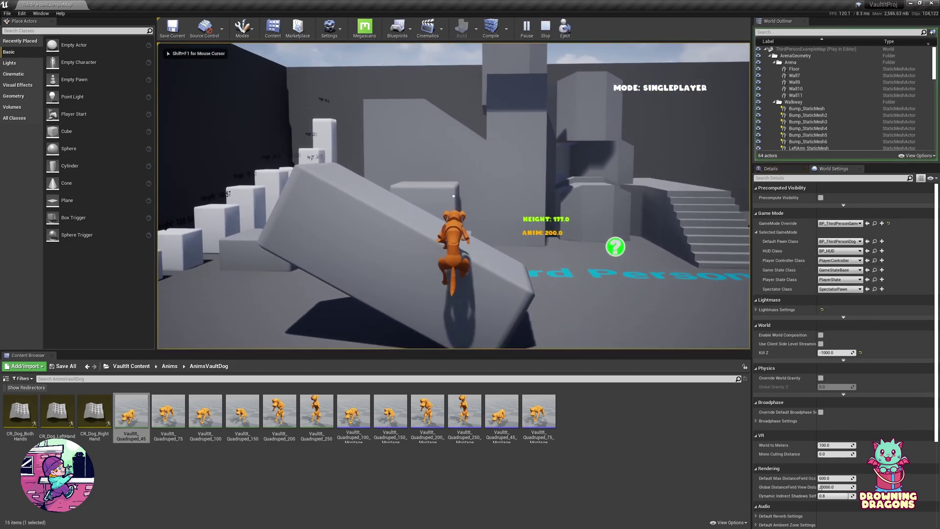
key(w)
key(space)
key(space)
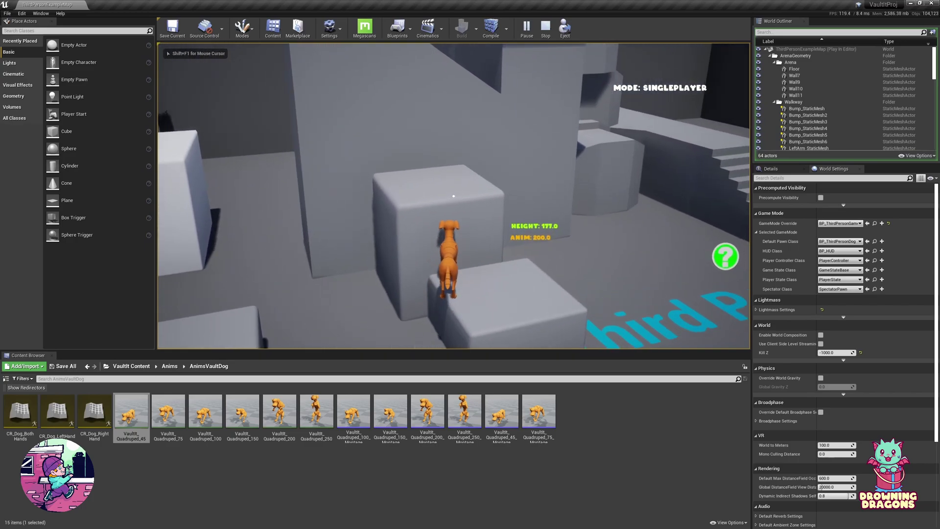
key(w)
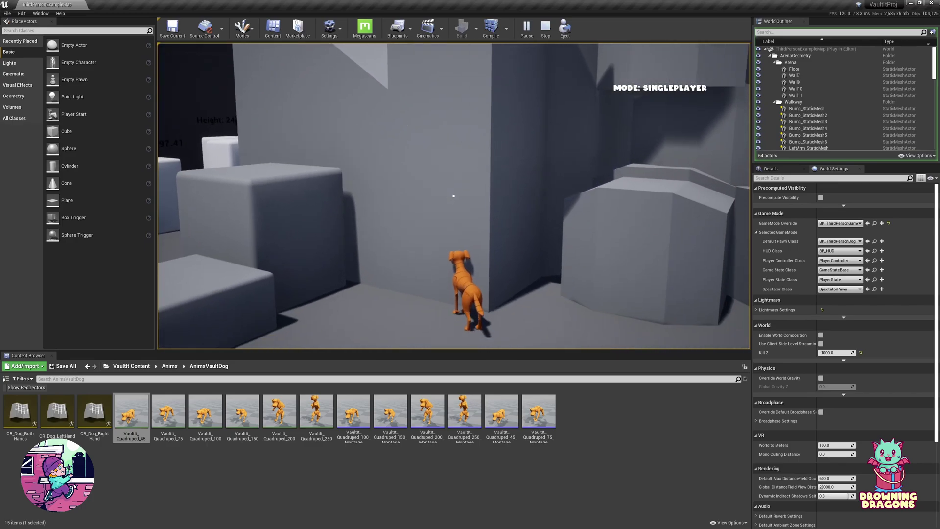
Run the dog to the faceted blocks, vault it up the tall ledges to the high blocks, and end the play session.
key(w)
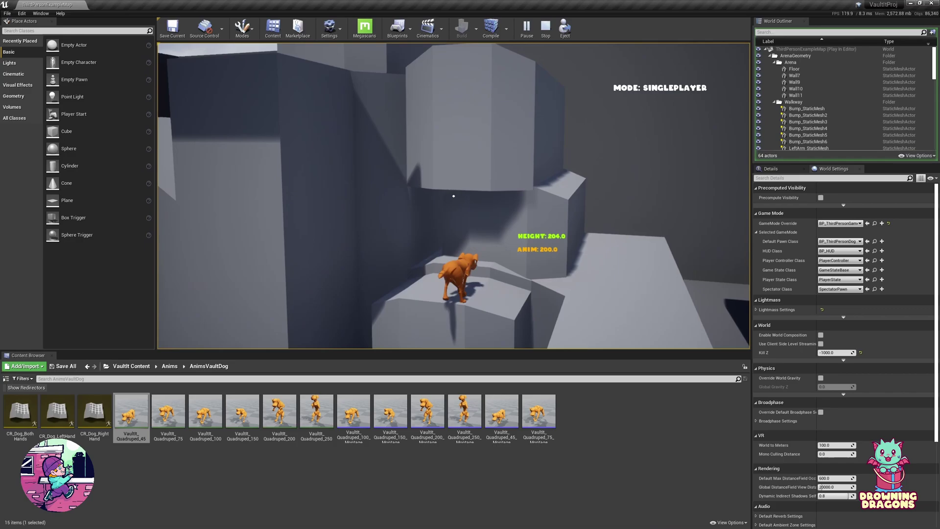
key(w)
key(space)
key(space)
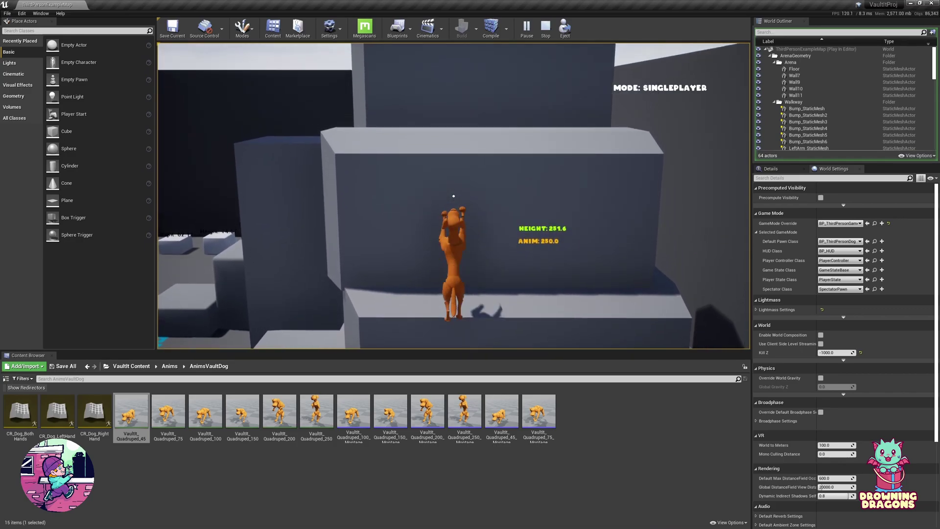
key(w)
key(space)
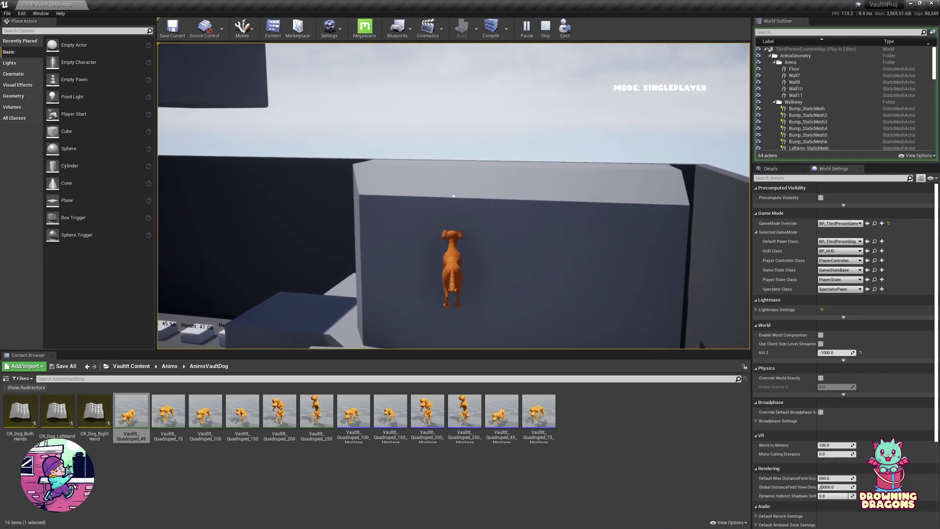
key(w)
key(space)
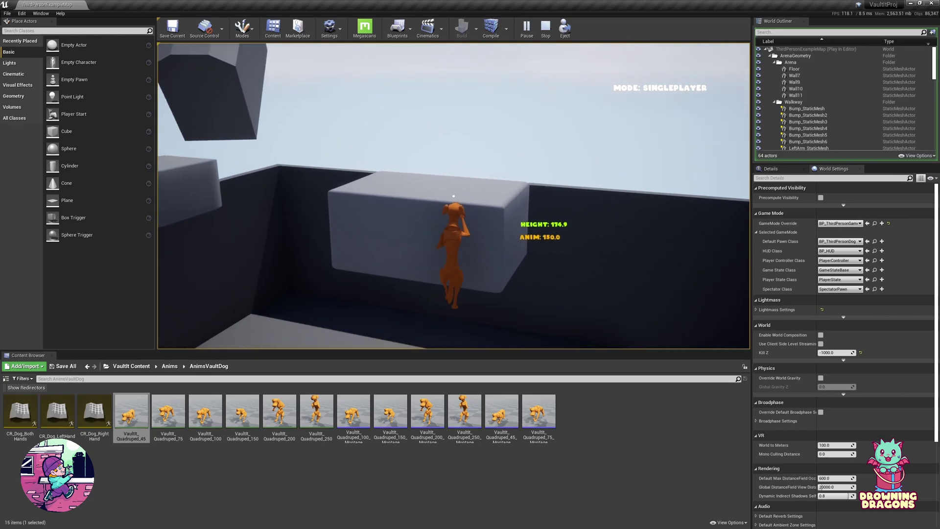
key(w)
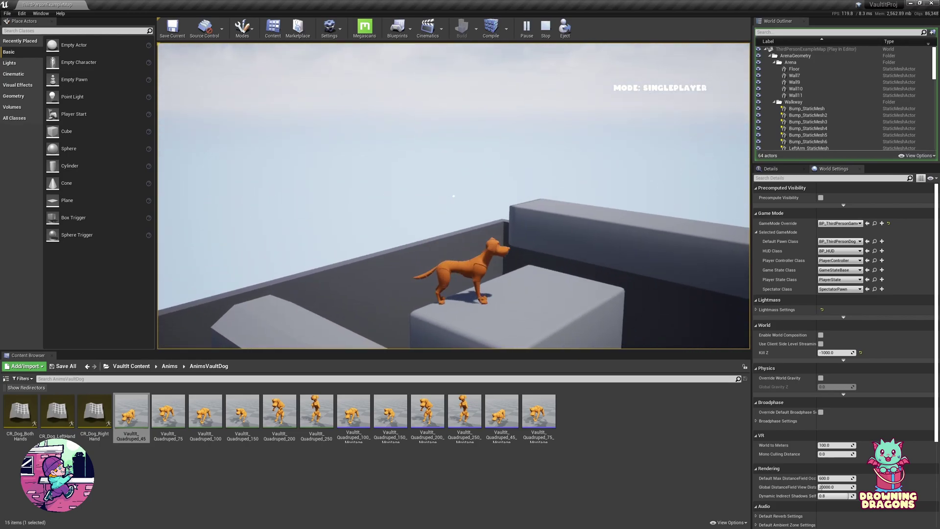
key(Escape)
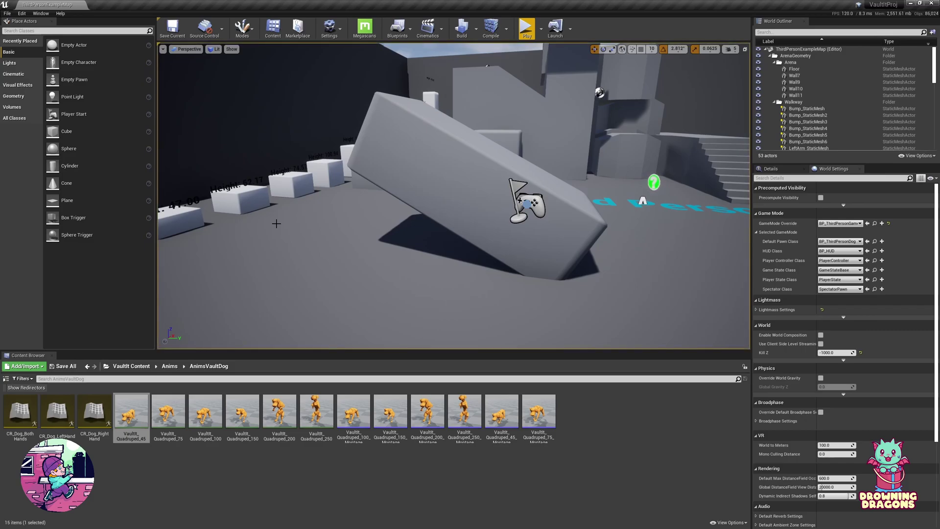
Show the plugin's profiling statistics in the viewport with the console command "stat vaultit".
key(grave)
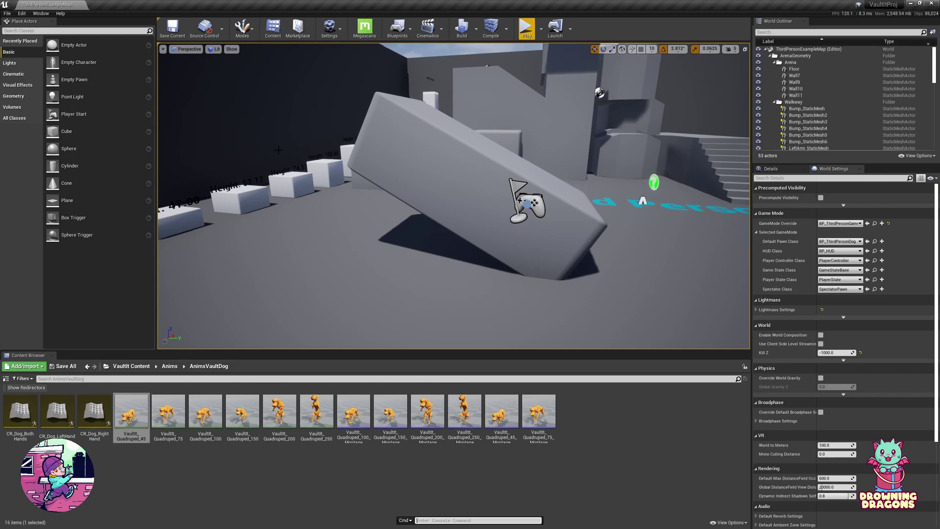
text(stat )
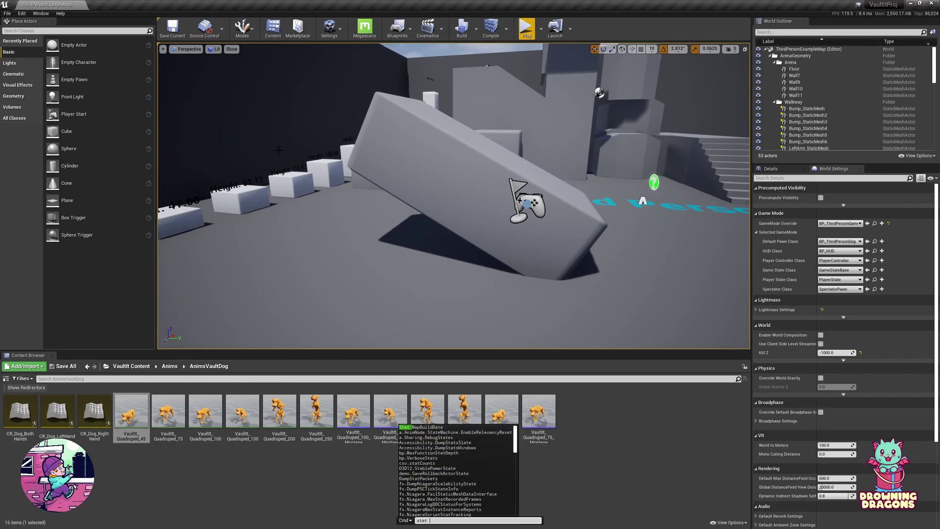
text(vault)
key(Return)
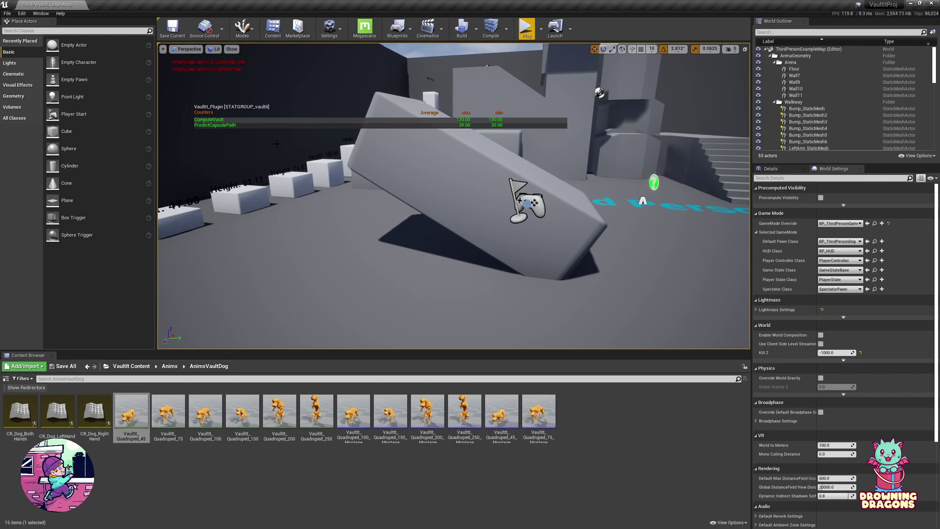
Play the level with the statistics shown, vault the dog over the tilted block and up the larger blocks, and stop playing.
click(527, 40)
key(w)
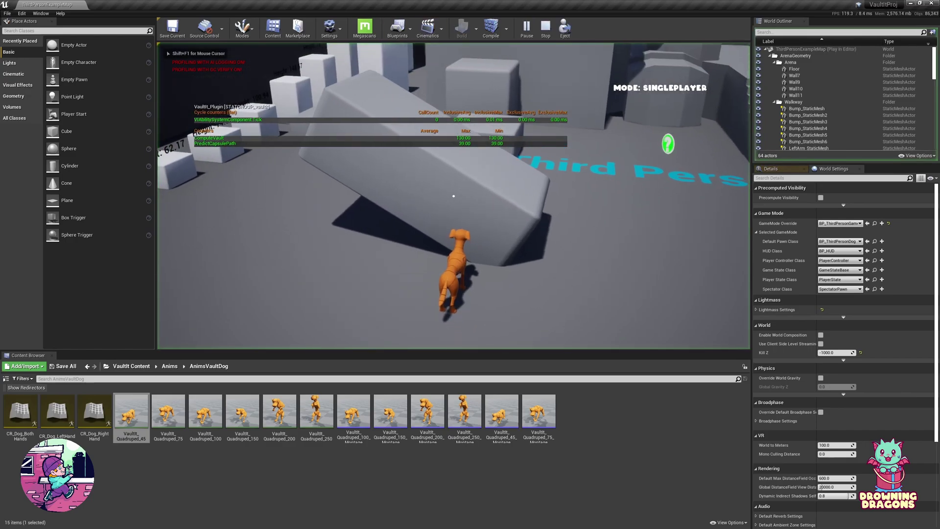
key(w)
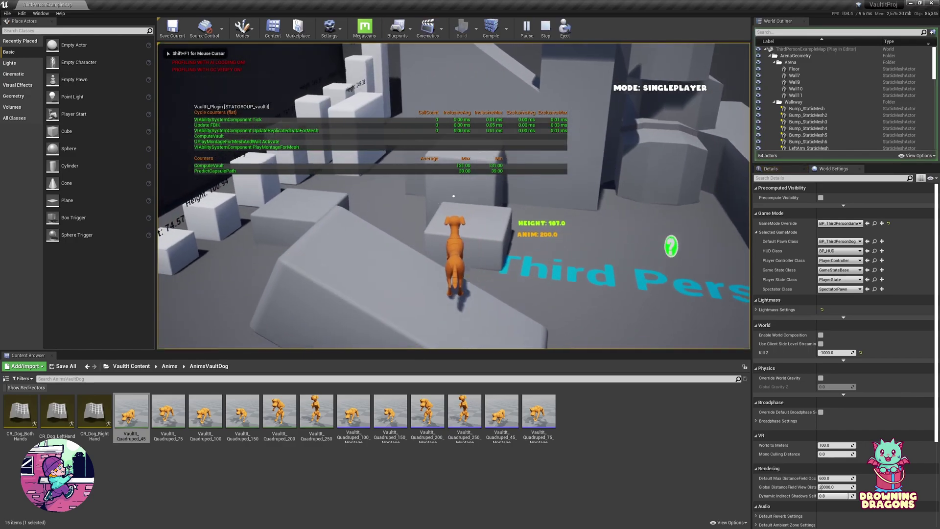
key(space)
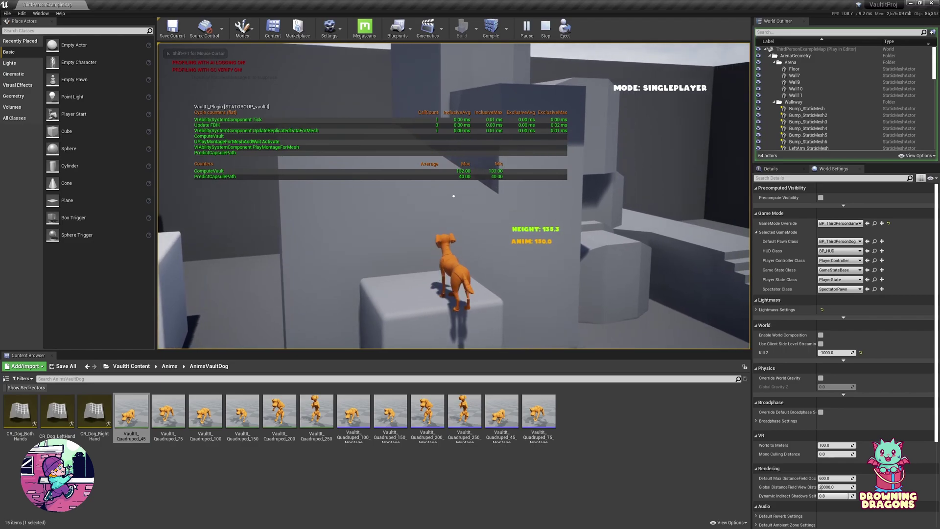
key(w)
key(space)
key(w)
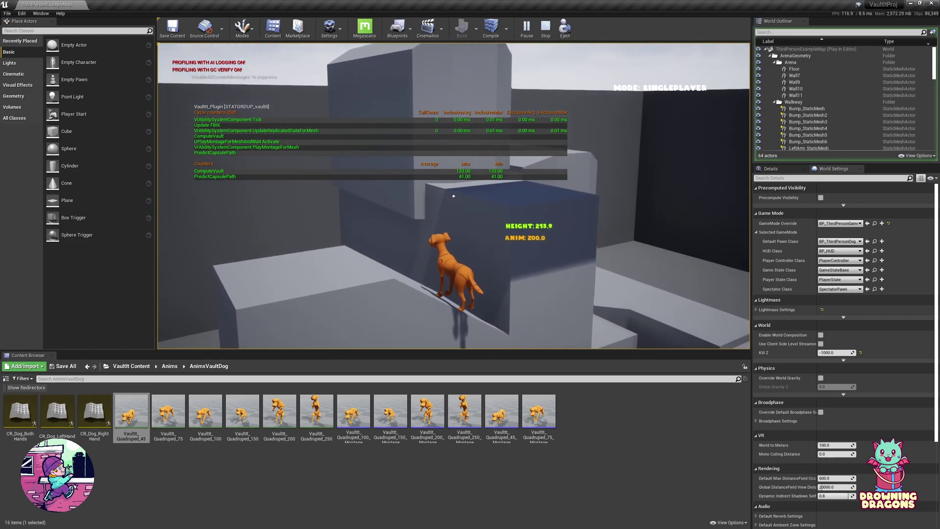
key(Escape)
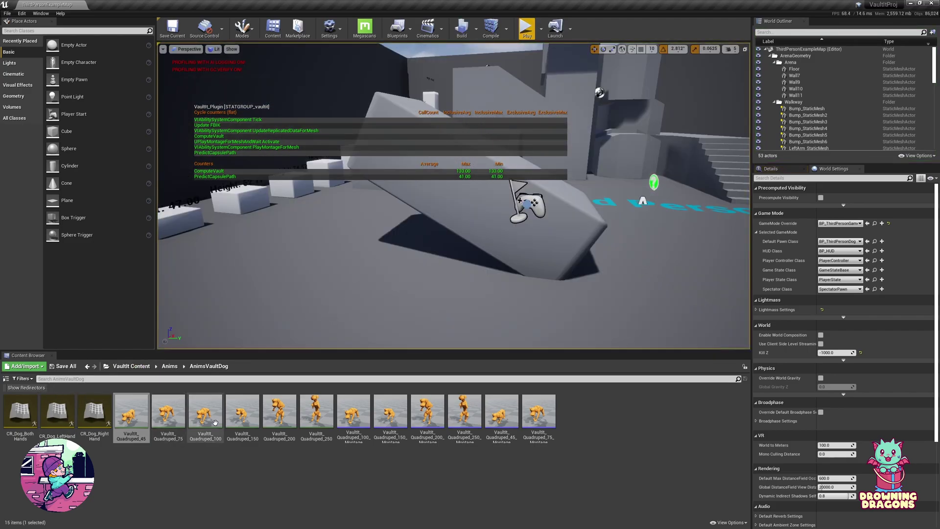
Open BP_ThirdPersonCharacter from the VaultIt Content Blueprints folder and show the properties of its Vault Component.
key(alt+Left)
key(alt+Left)
click(231, 470)
double_click(93, 422)
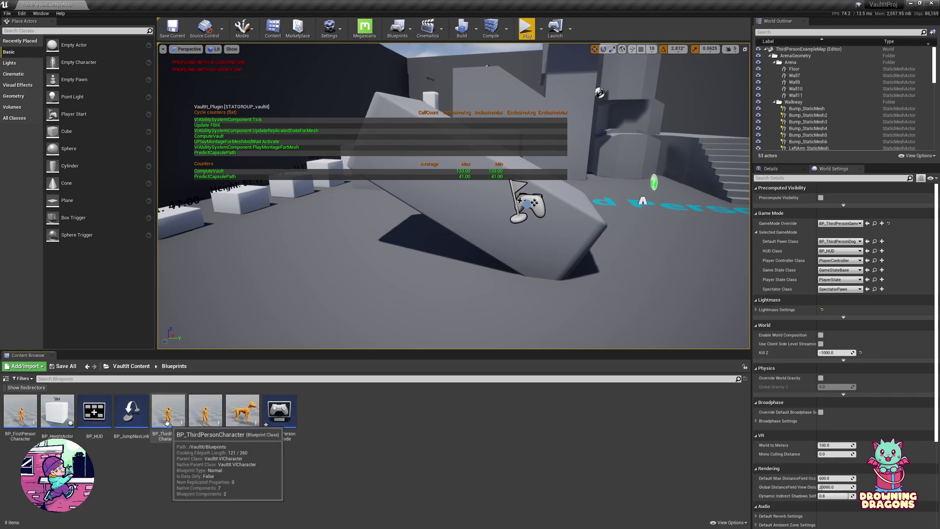
double_click(167, 423)
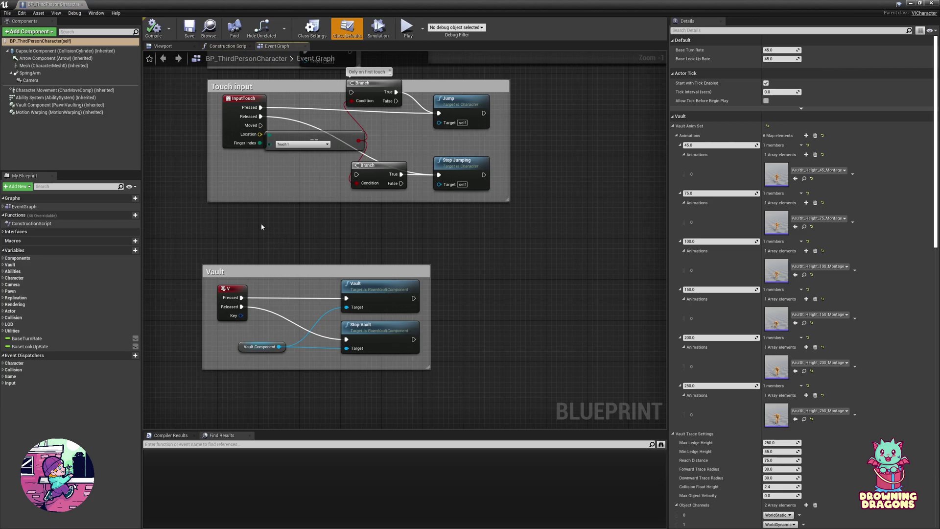
click(71, 105)
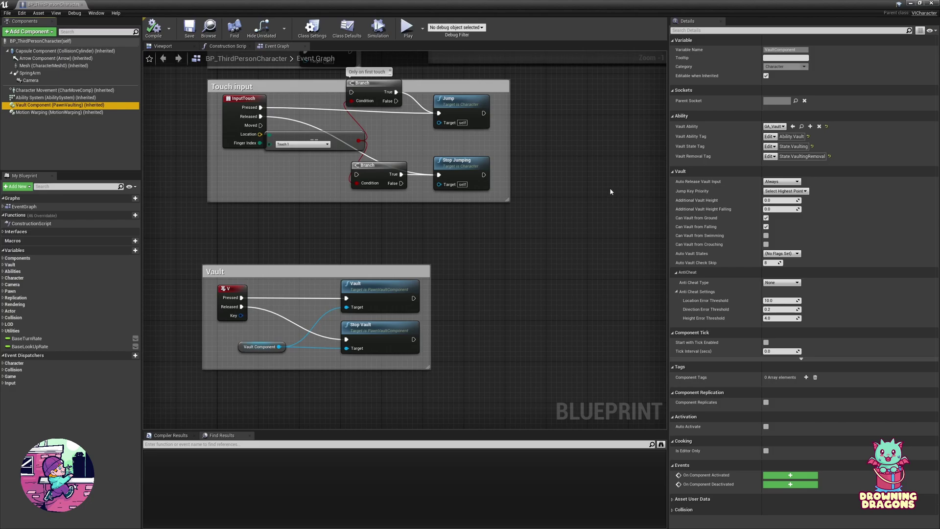
Review the available options for Auto Release Vault Input, Jump Key Priority and Auto Vault States without changing them.
click(783, 182)
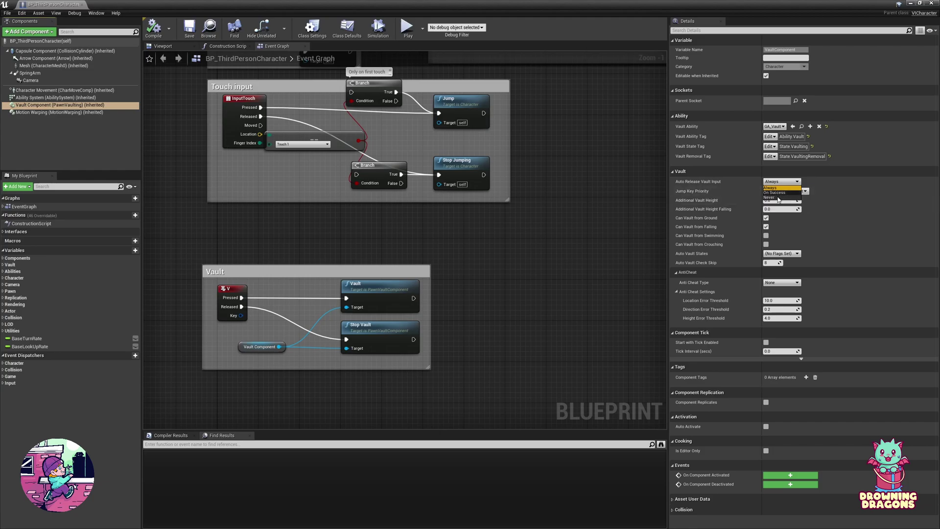
key(Escape)
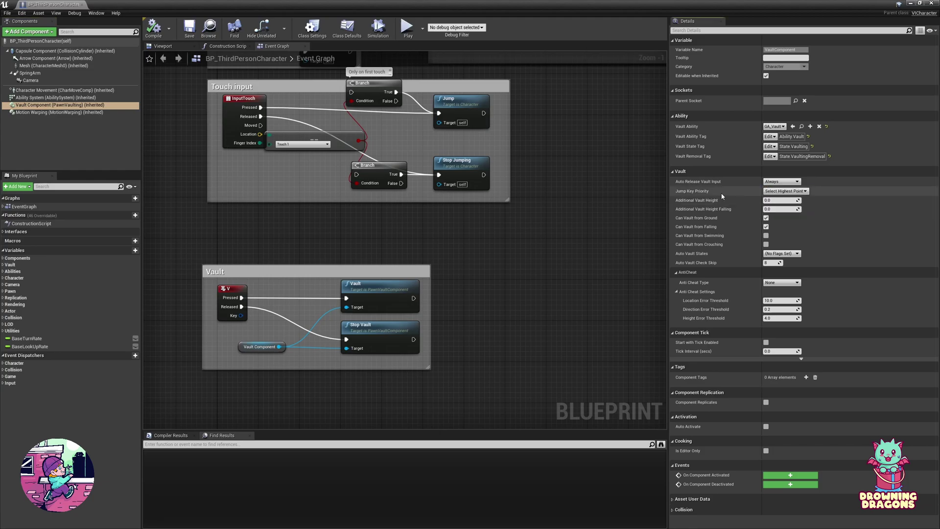
click(773, 191)
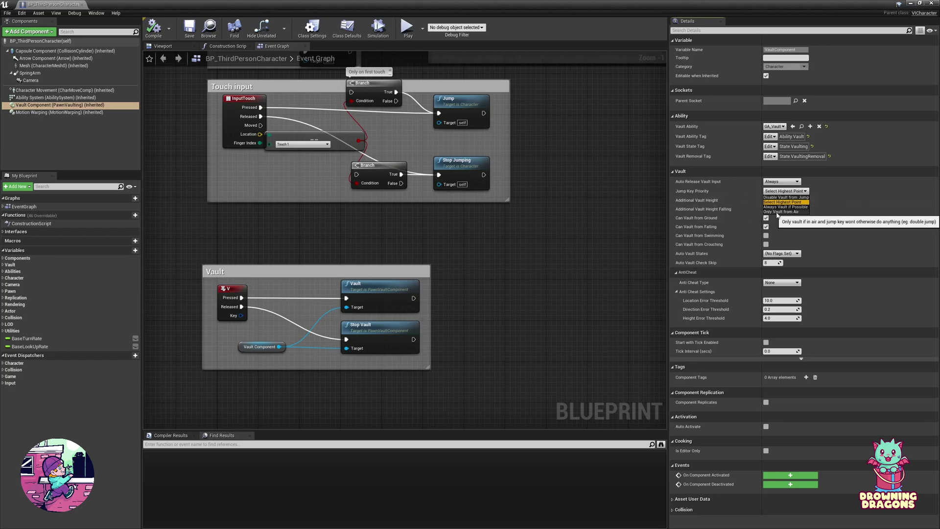
click(724, 212)
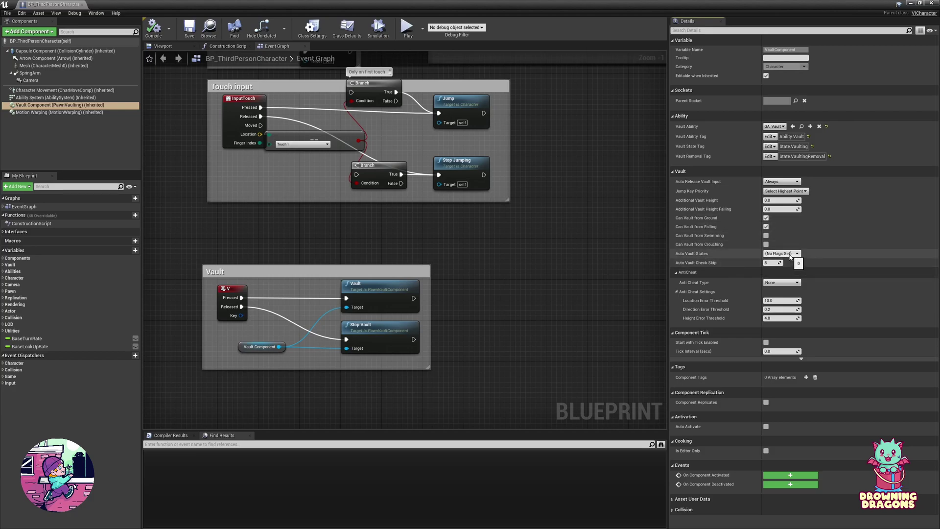
click(790, 257)
click(712, 266)
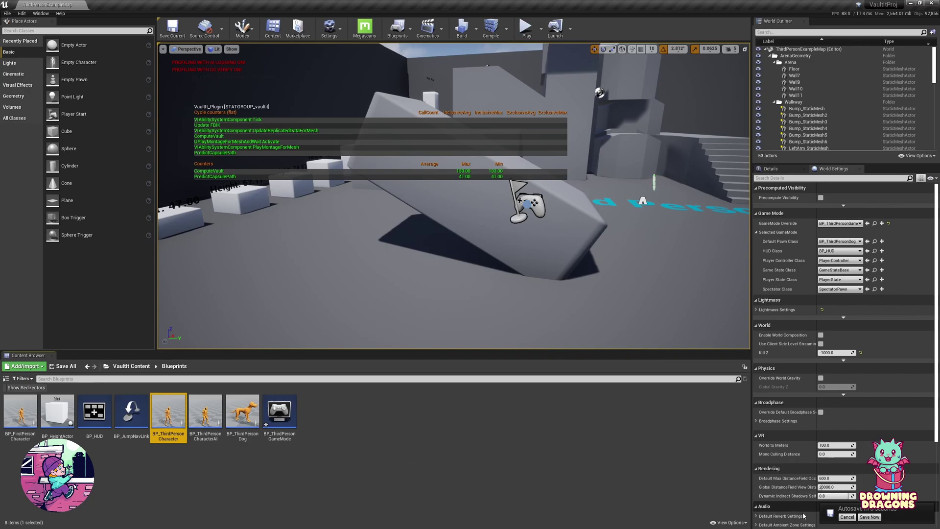
Return to the level editor and postpone the pending autosave.
click(840, 517)
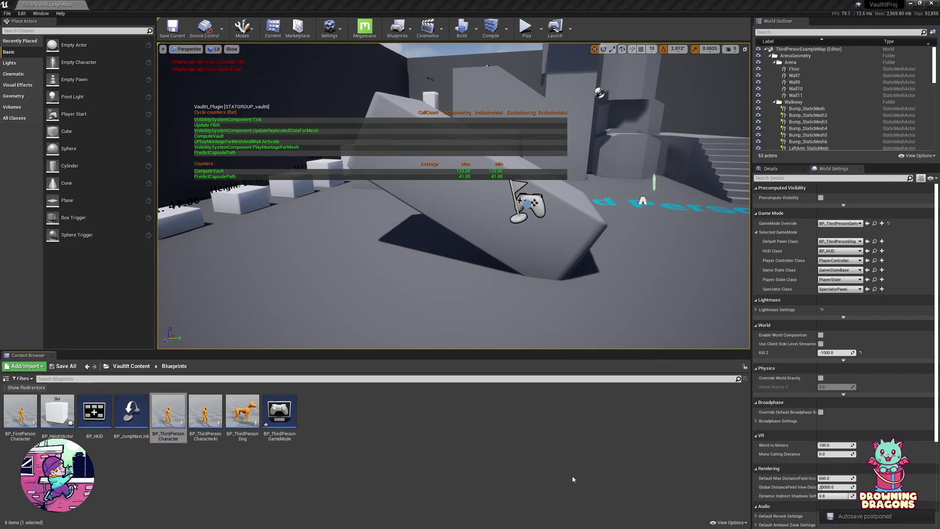